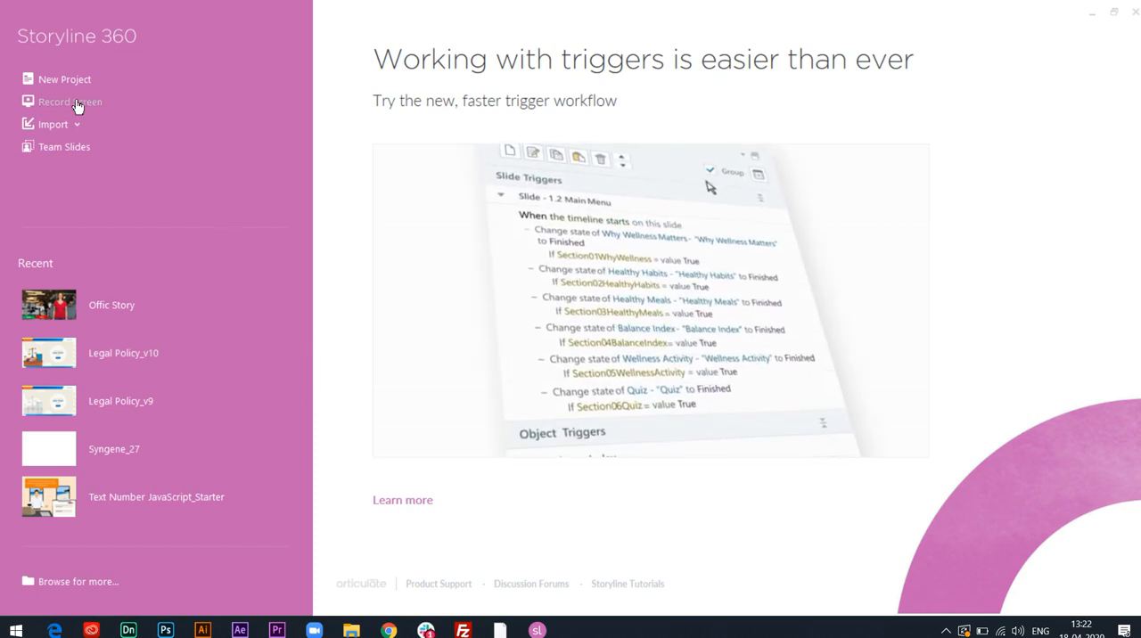
Open the Quality Assurance PowerPoint presentation from the Desktop for import into a new project.
key(ctrl)
key(ctrl)
key(ctrl)
click(69, 132)
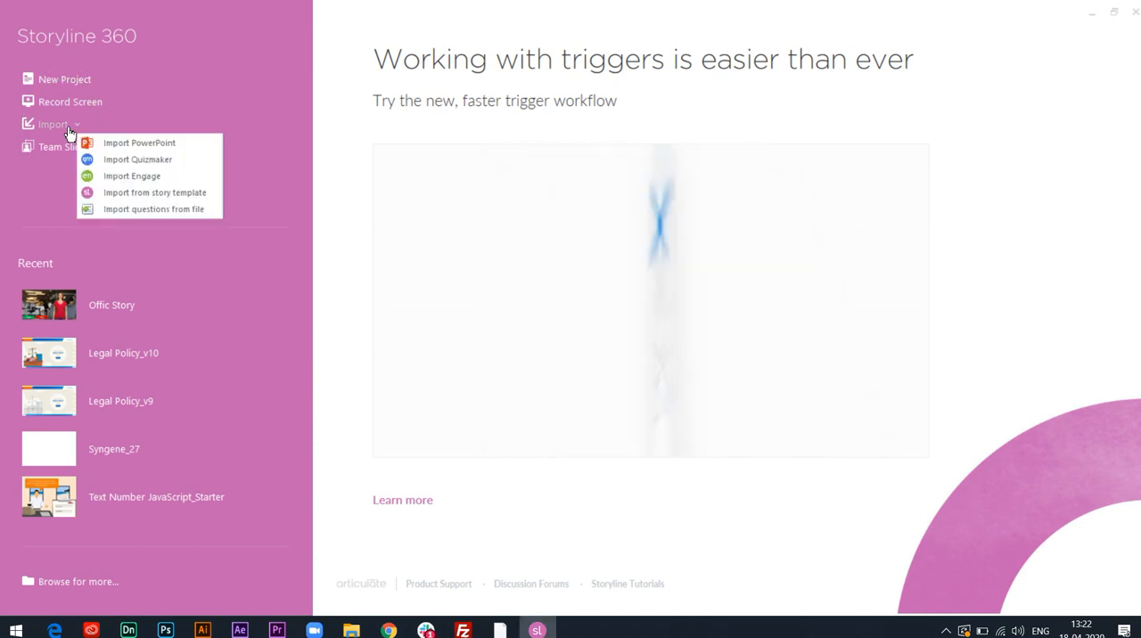
key(ctrl)
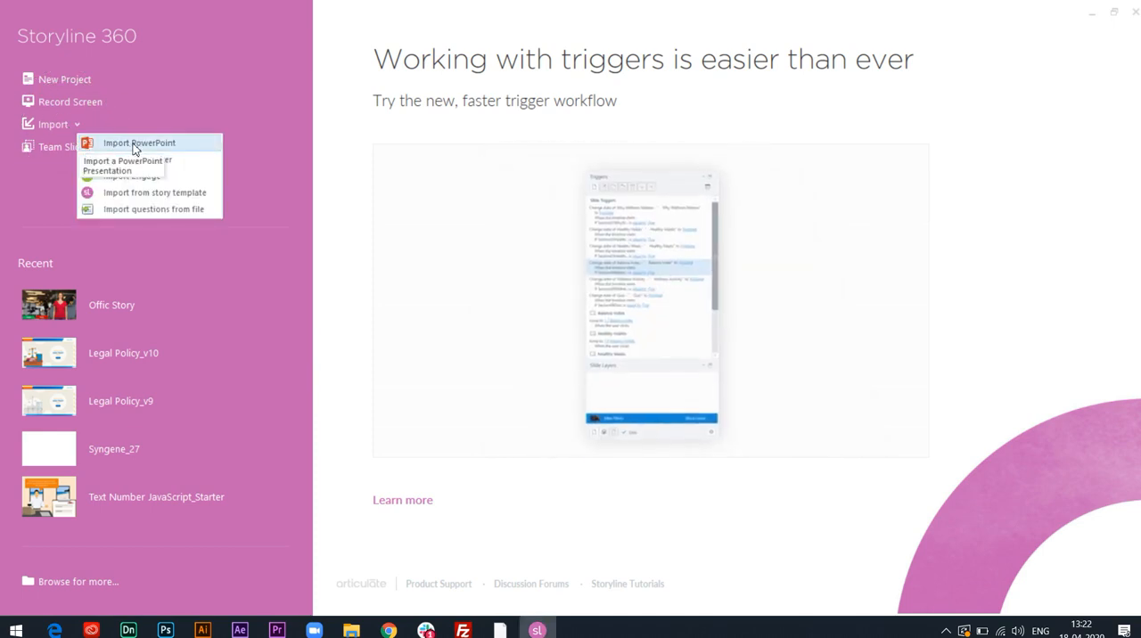
click(134, 144)
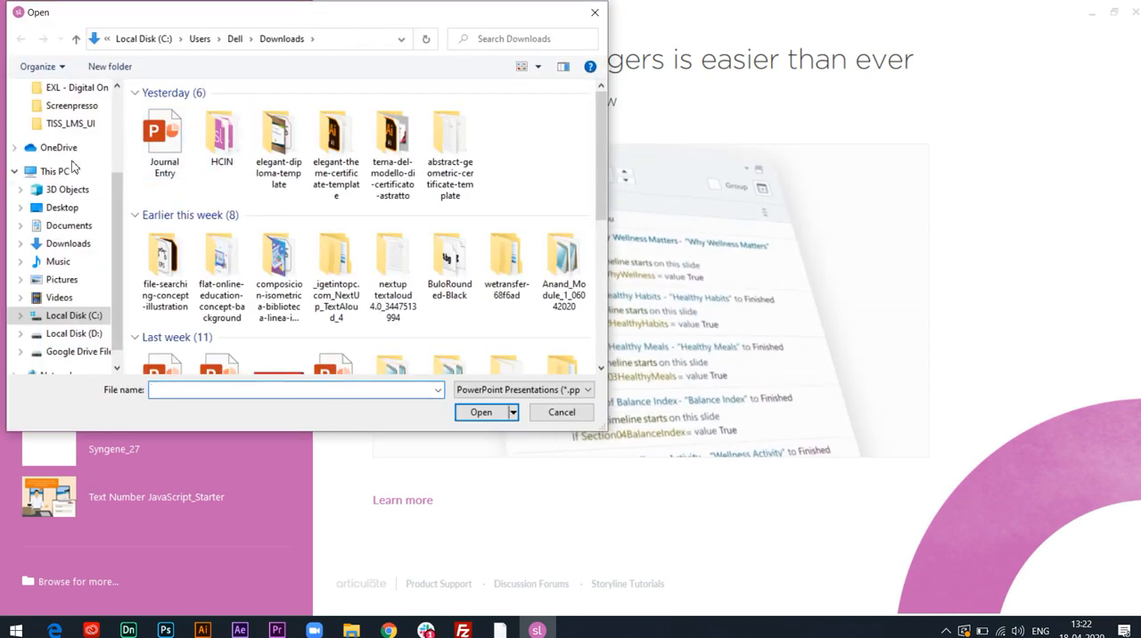
click(68, 211)
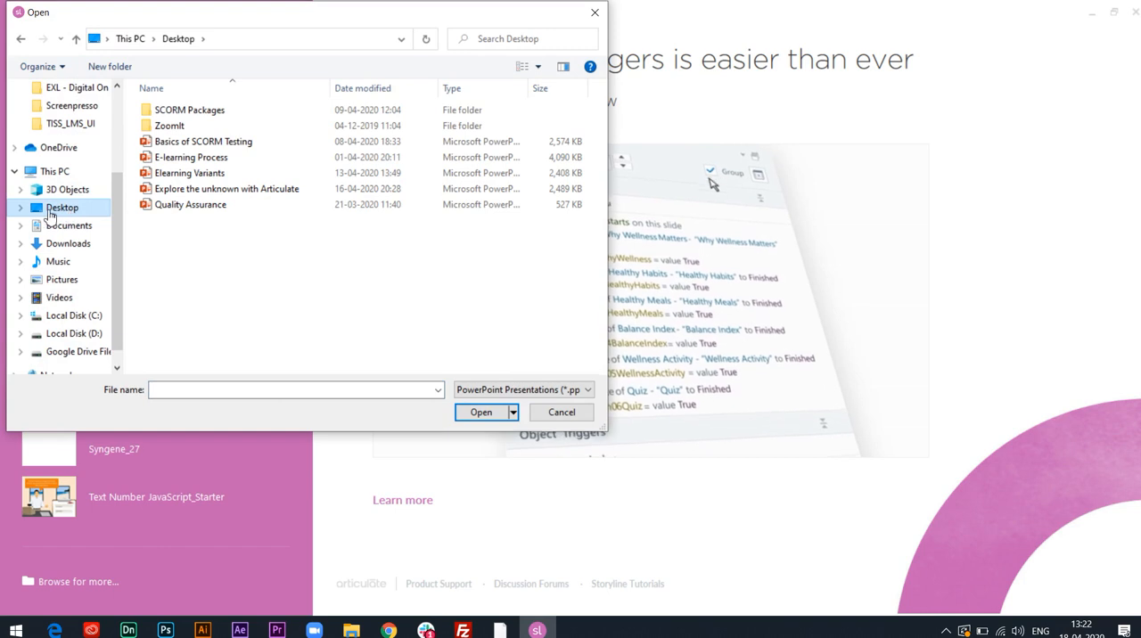
click(208, 207)
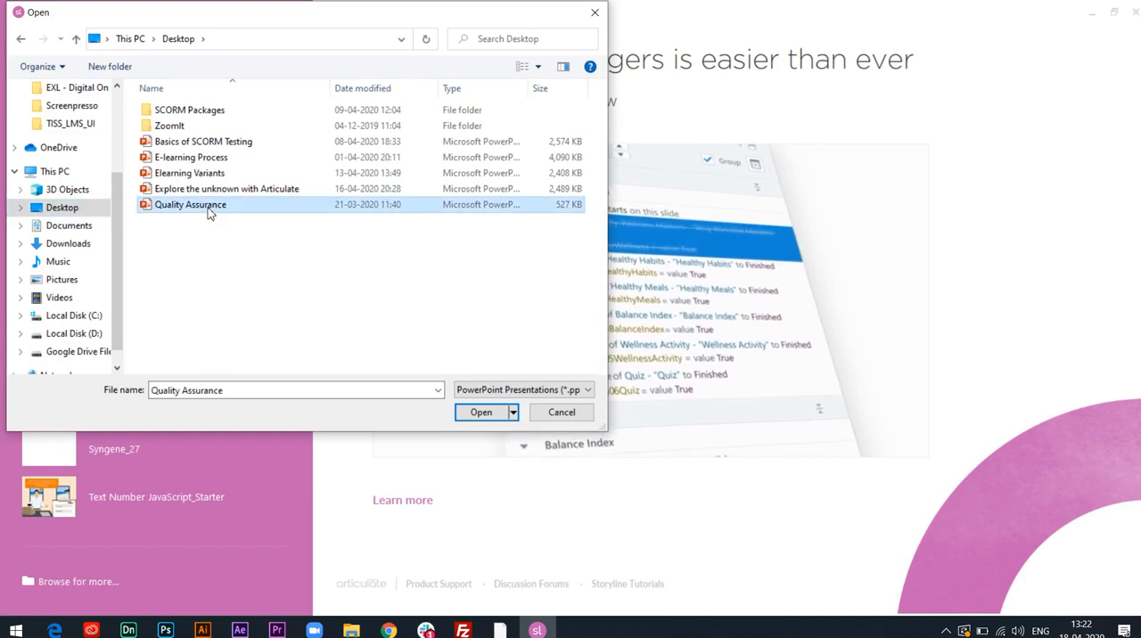
click(478, 412)
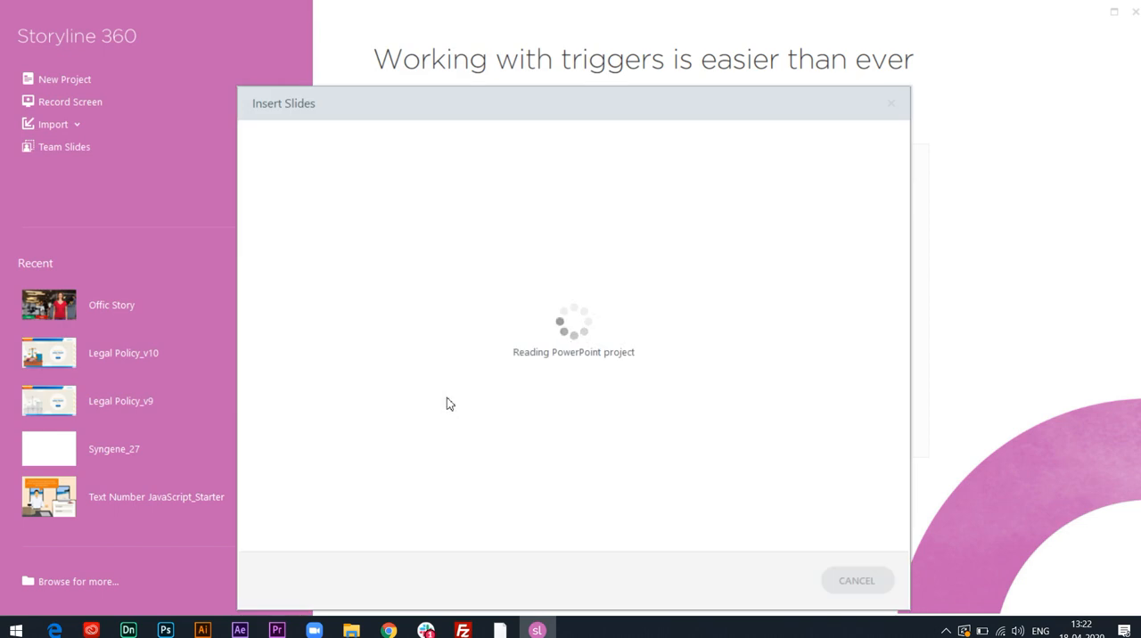
drag(550, 115, 560, 74)
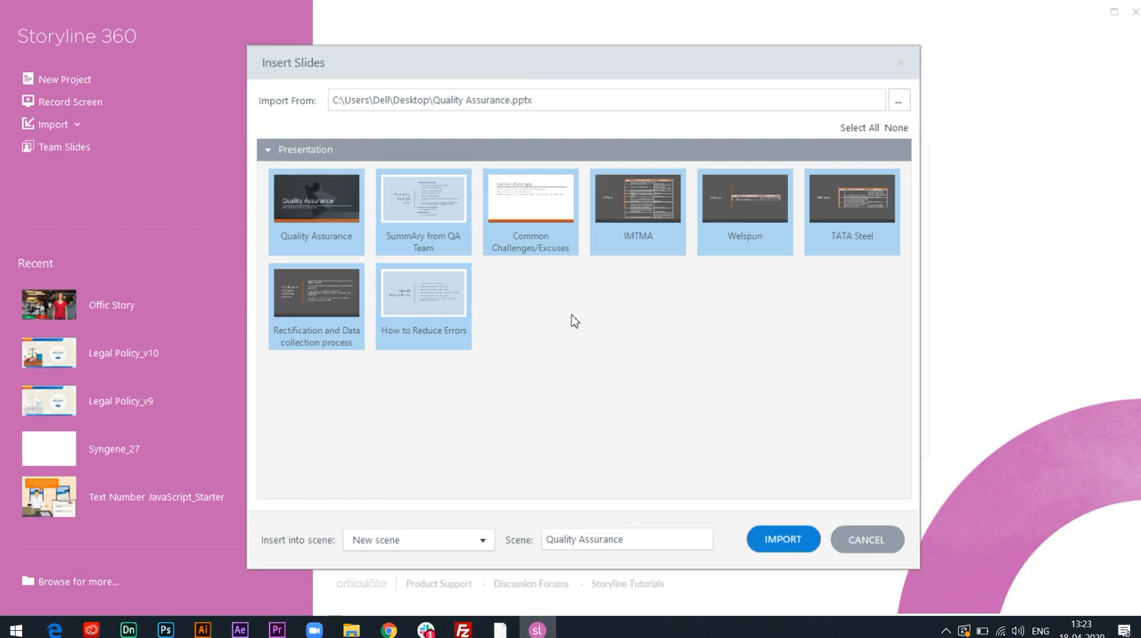
Restrict the import selection to the Common Challenges/Excuses, How to Reduce Errors, and Rectification and Data collection process slides.
click(440, 304)
click(452, 305)
click(896, 129)
click(526, 210)
click(437, 298)
click(337, 300)
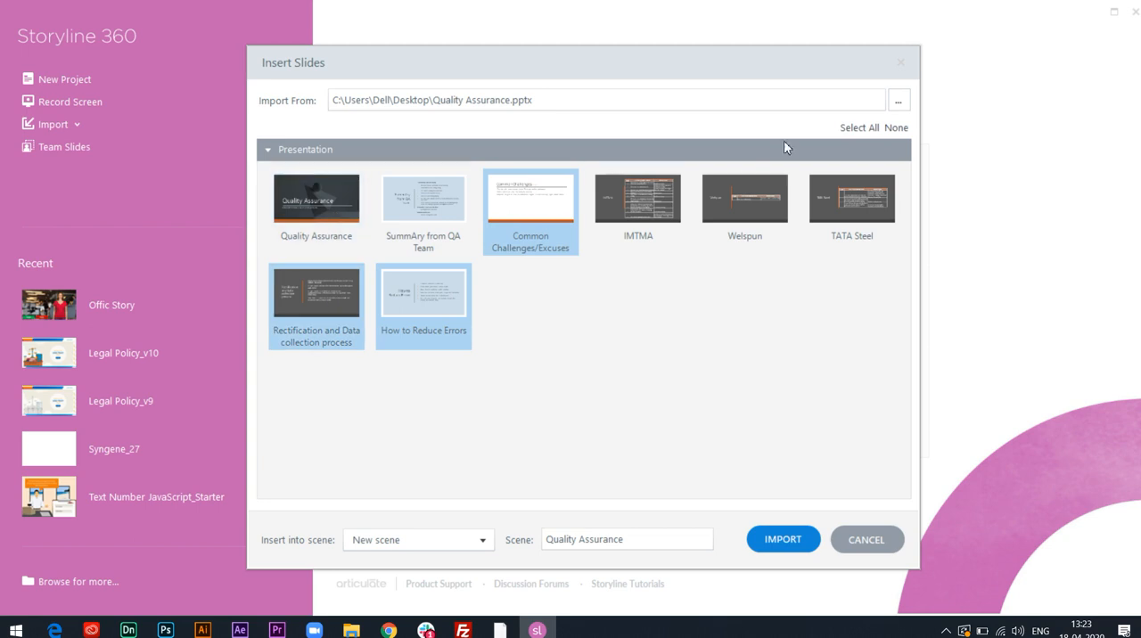
Select all slides of the presentation and import them into a new scene called Quality Assurance.
click(861, 130)
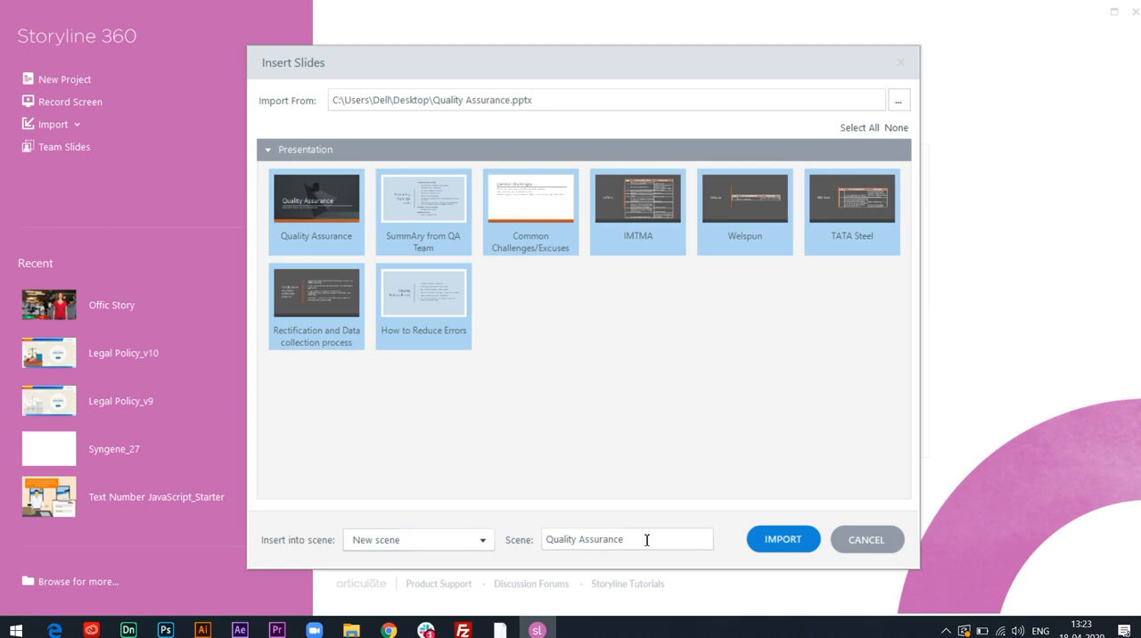
click(772, 542)
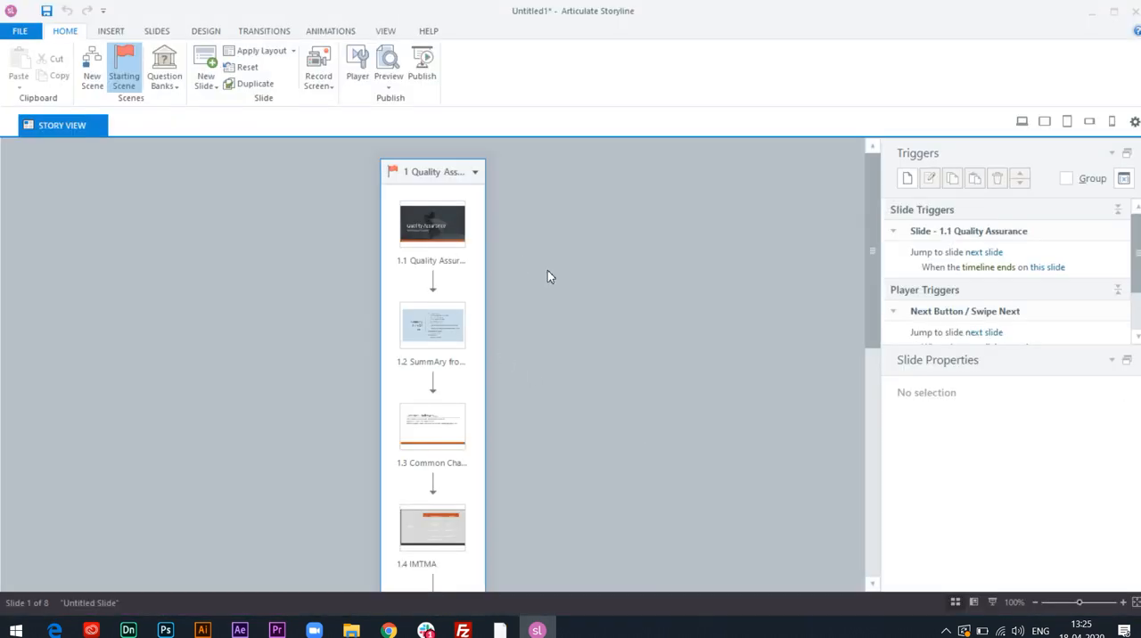
Open the imported slides 1.1 to 1.4 one by one to review their content, and return to the story overview.
click(446, 227)
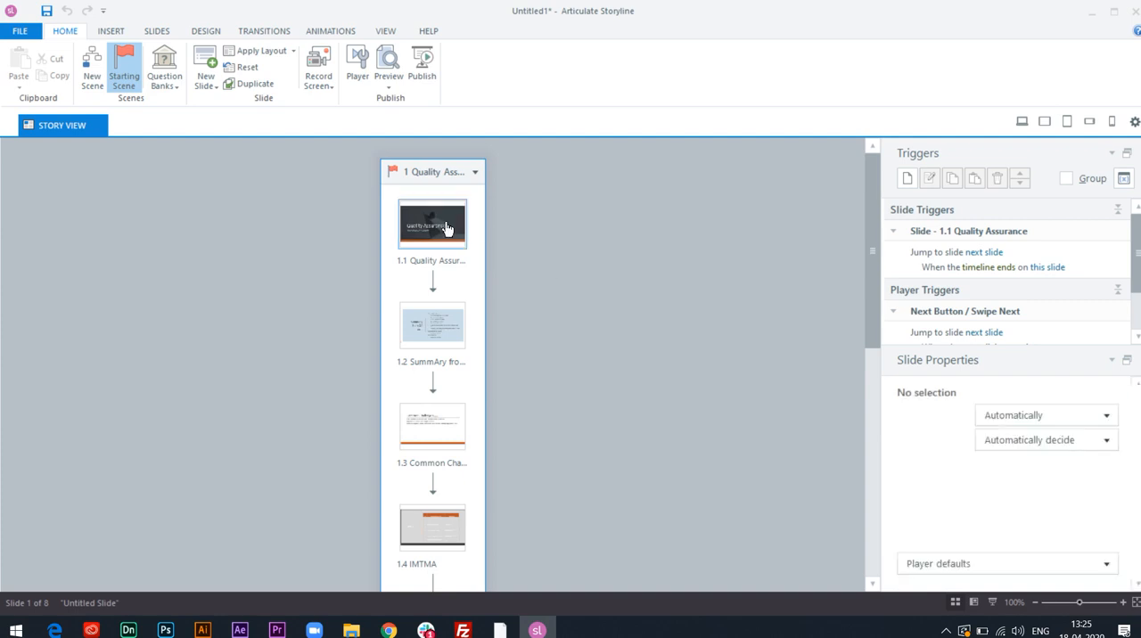
double_click(446, 227)
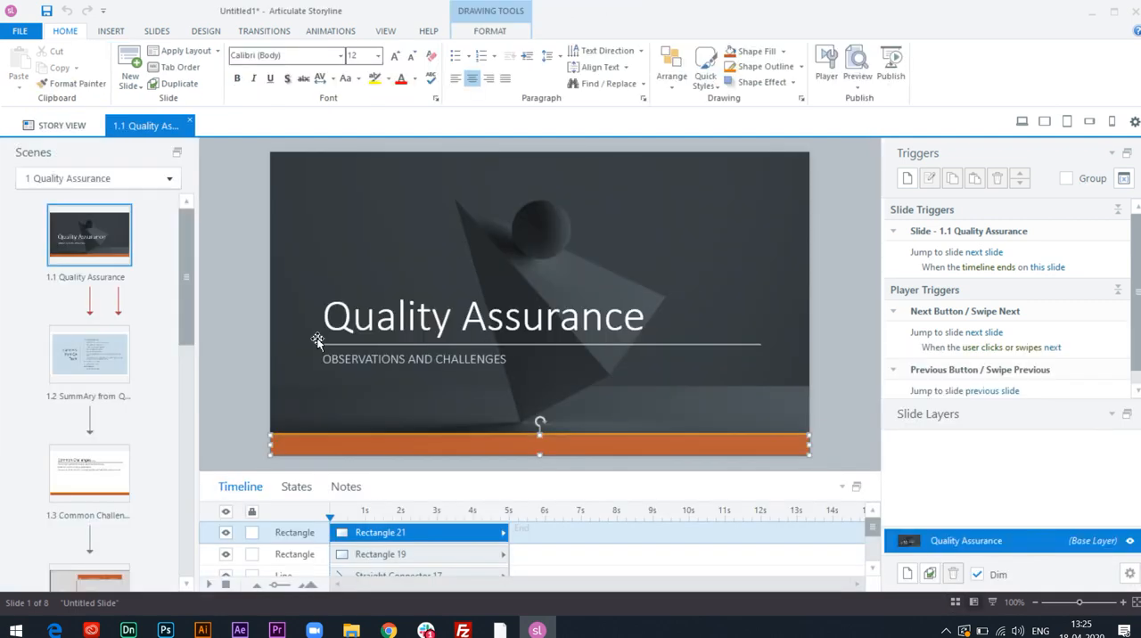
click(94, 359)
click(102, 486)
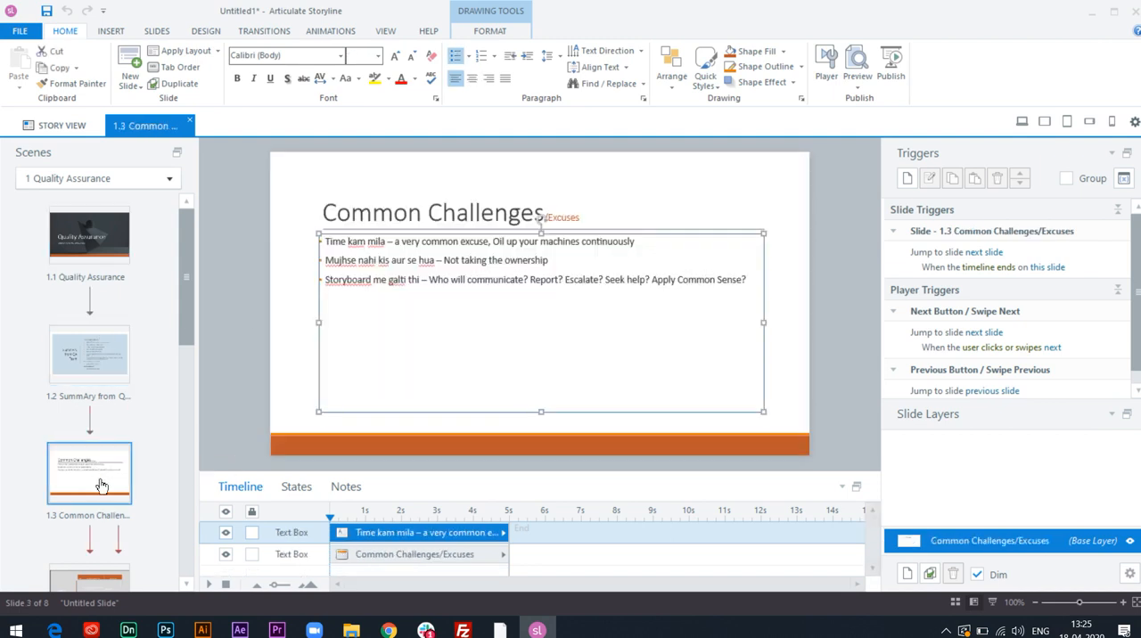
scroll(105, 479, down, 1)
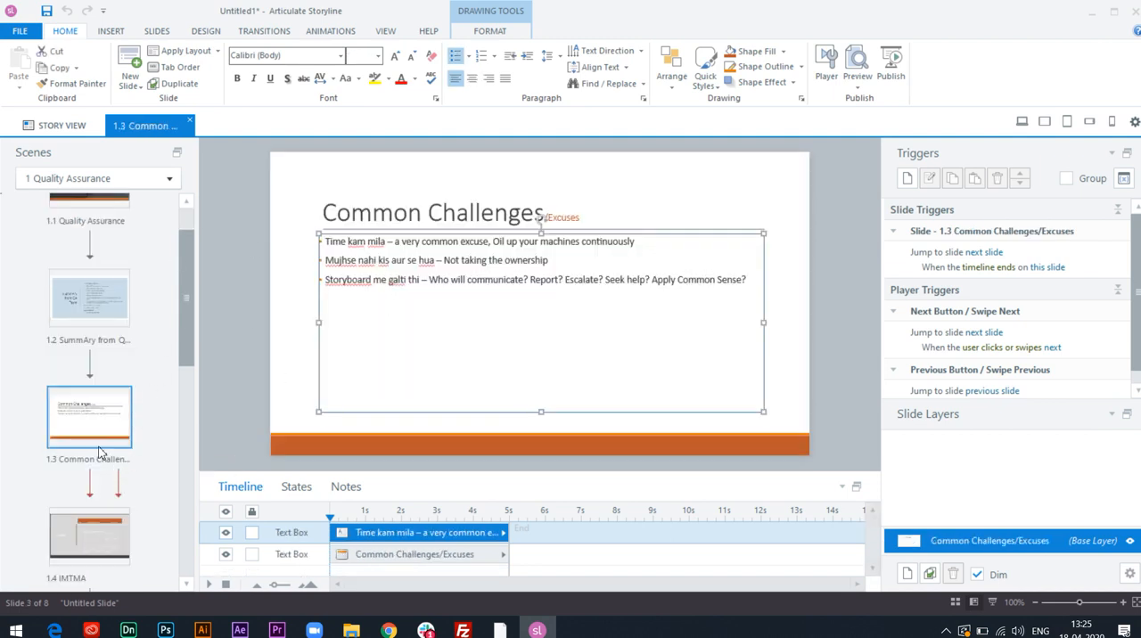
click(94, 535)
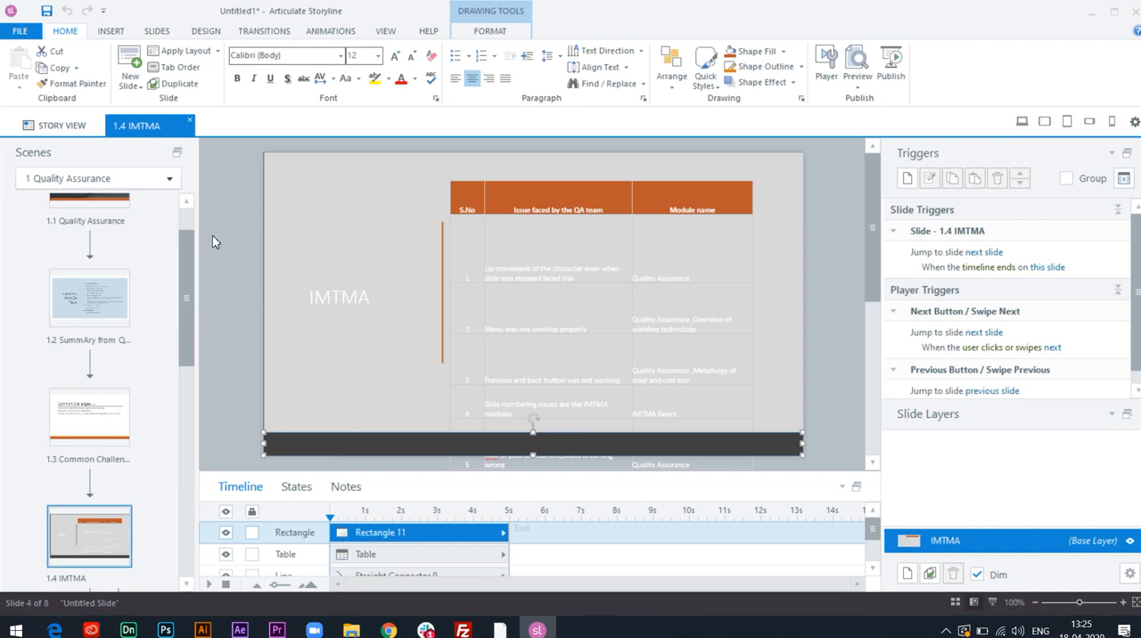
click(79, 131)
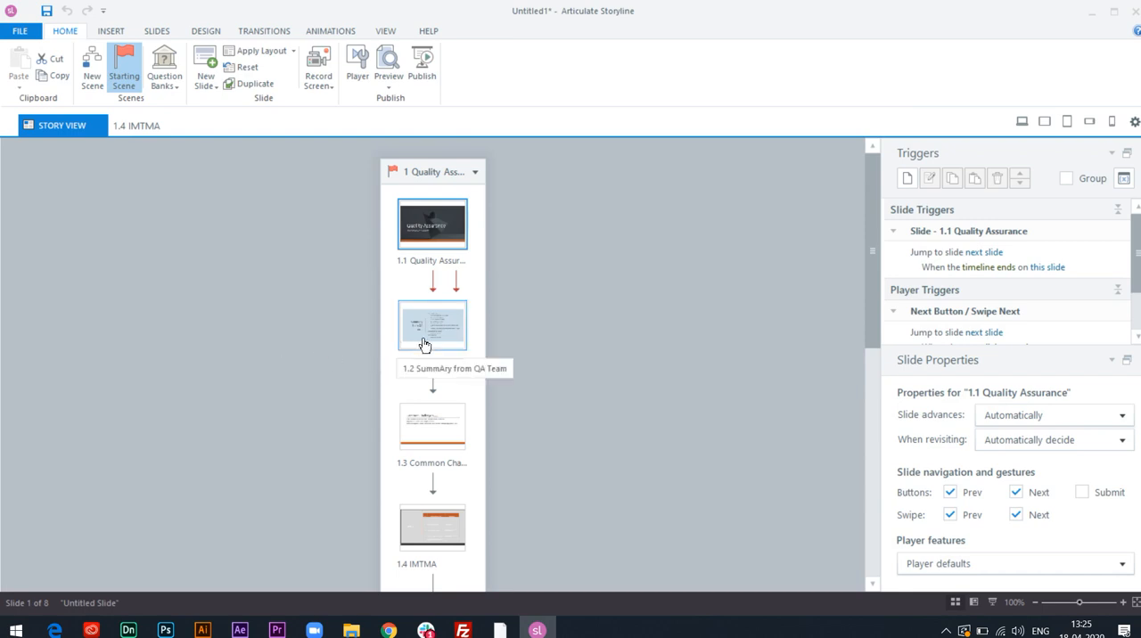
Reopen slide 1.4 IMTMA and shrink the overflowing table's height until all its rows fit above the dark footer bar.
click(439, 542)
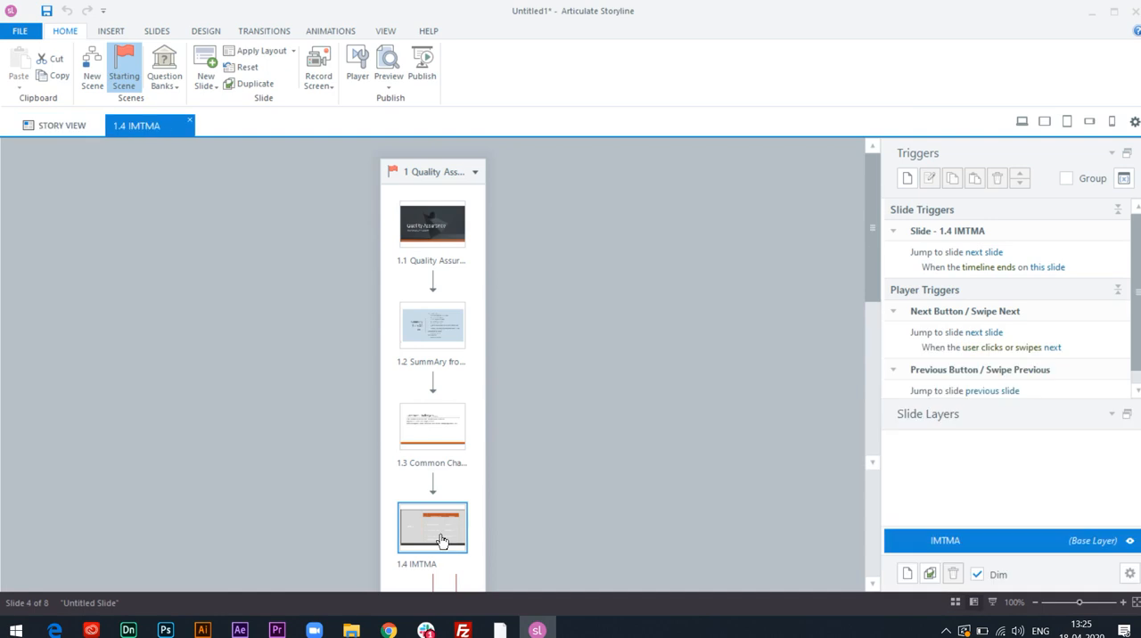
double_click(441, 545)
scroll(604, 363, down, 5)
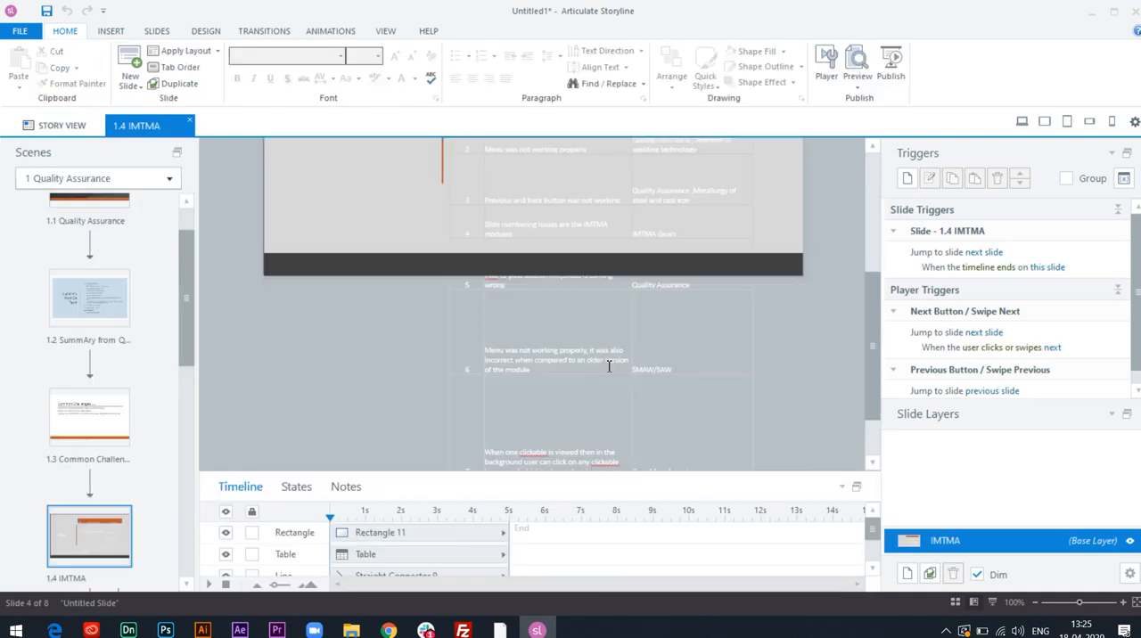
scroll(609, 365, down, 3)
click(607, 406)
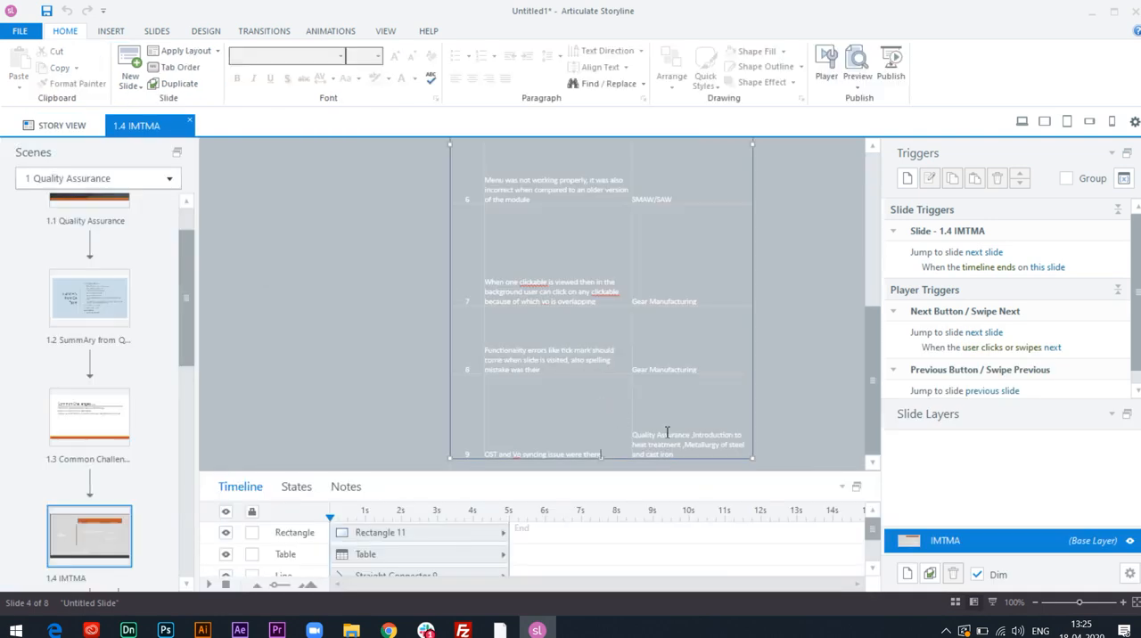
click(754, 461)
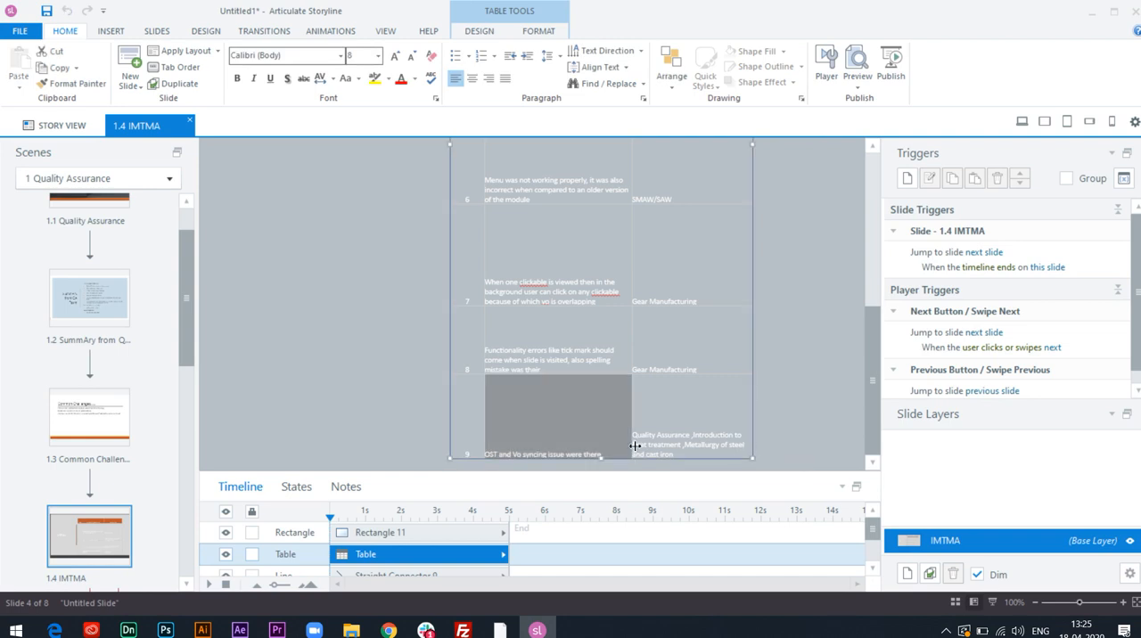
drag(599, 403, 602, 167)
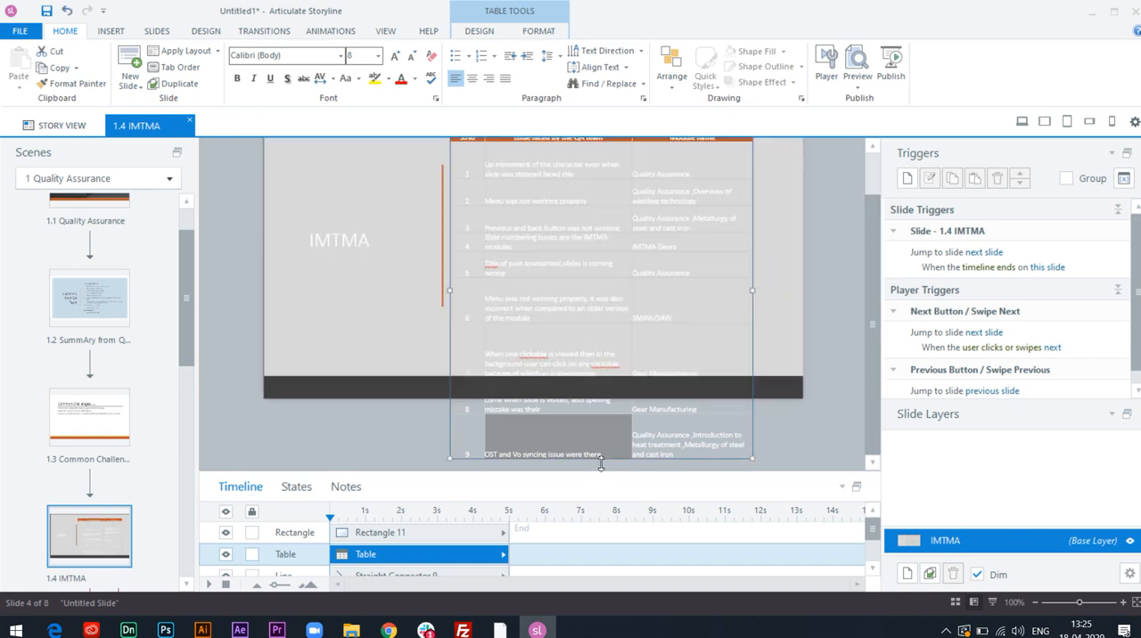
drag(603, 461, 606, 376)
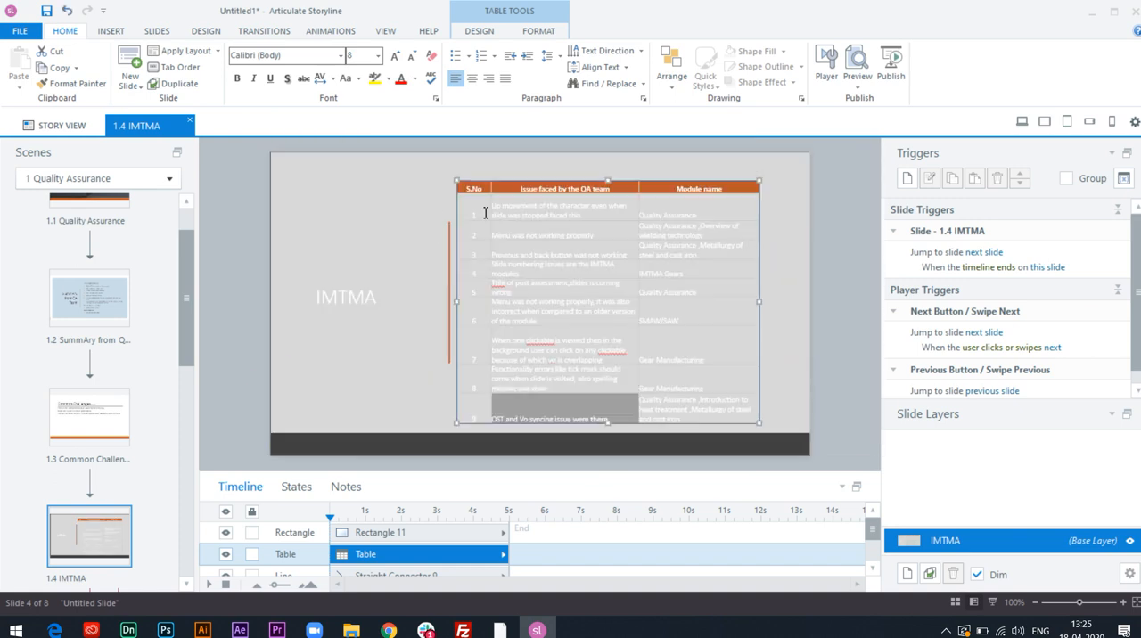
Turn the last row's issue cell text black and try to recolor the text of all slide objects at once.
click(419, 84)
click(401, 116)
key(ctrl+a)
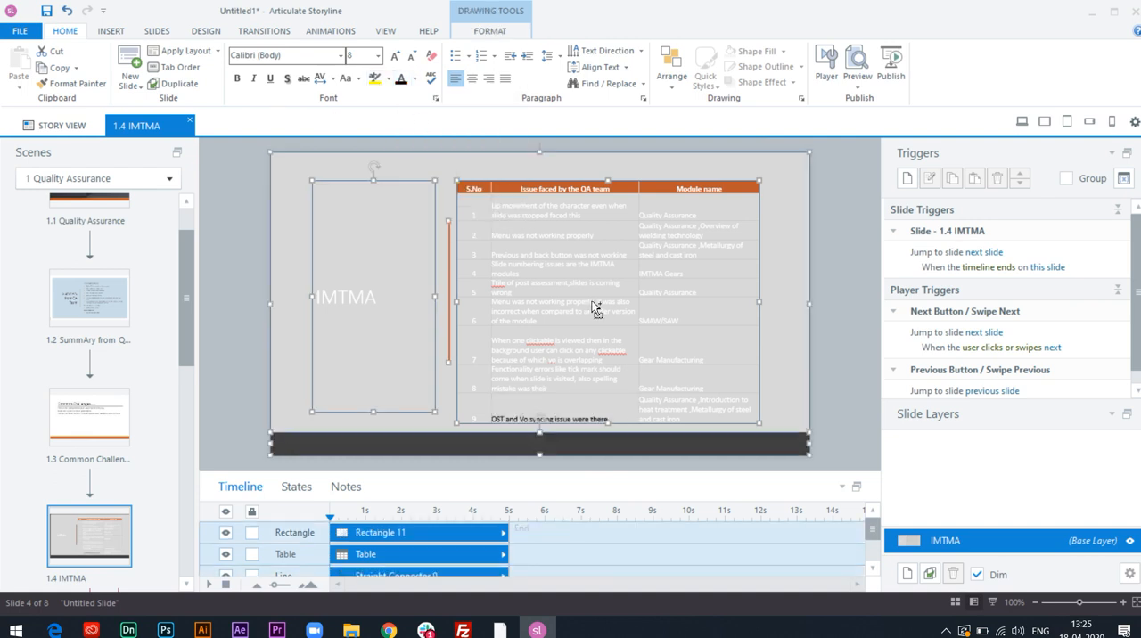
click(592, 316)
key(ctrl+a)
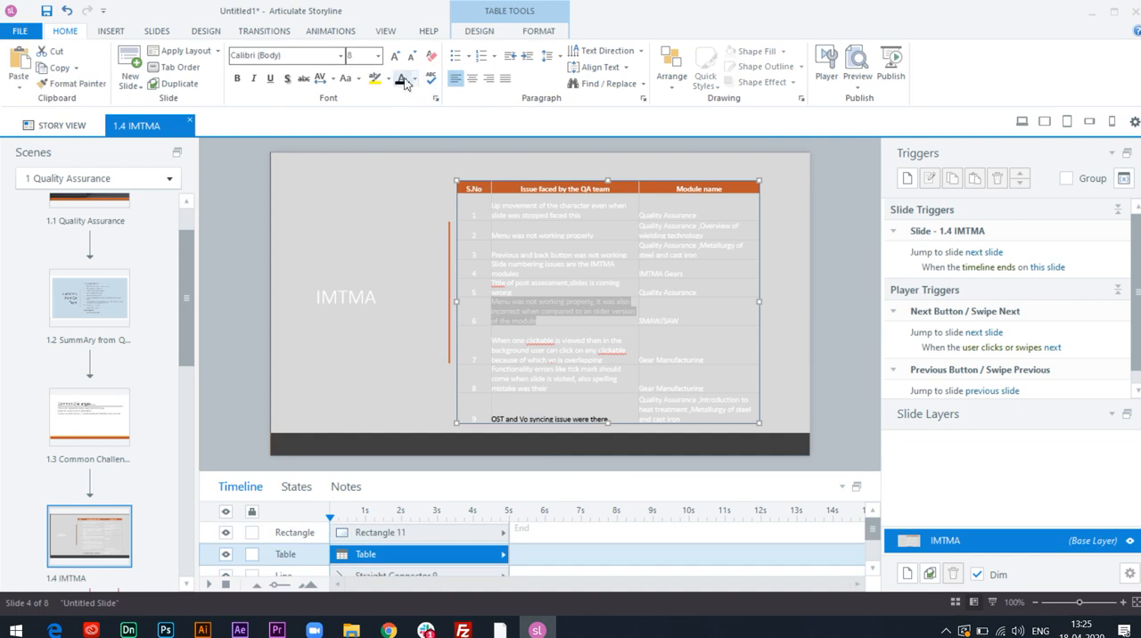
click(382, 215)
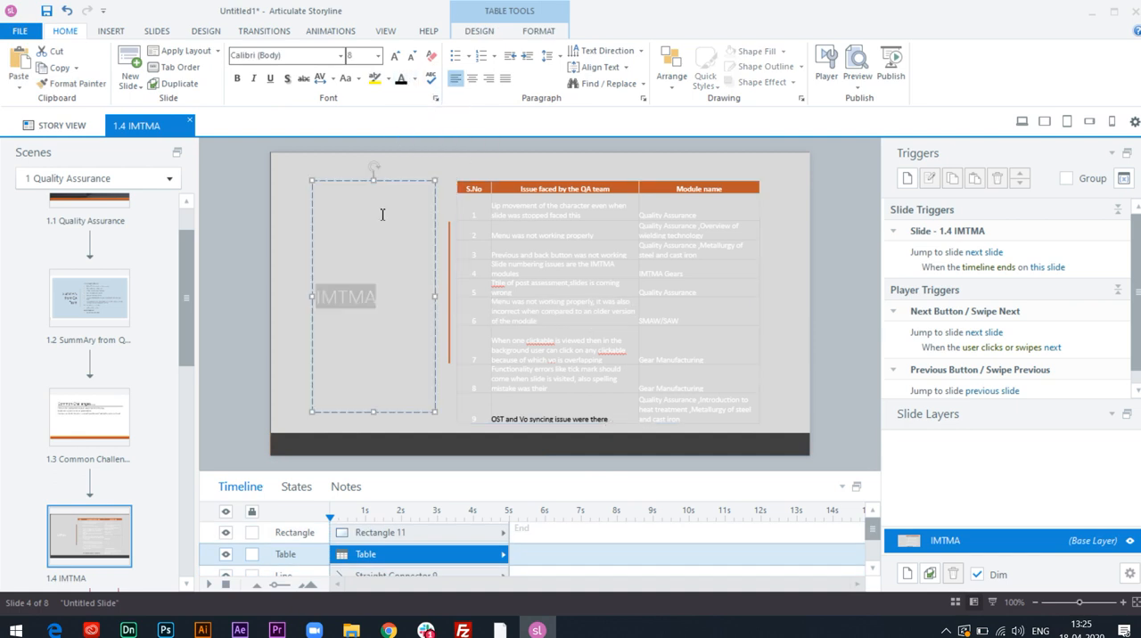
key(ctrl+a)
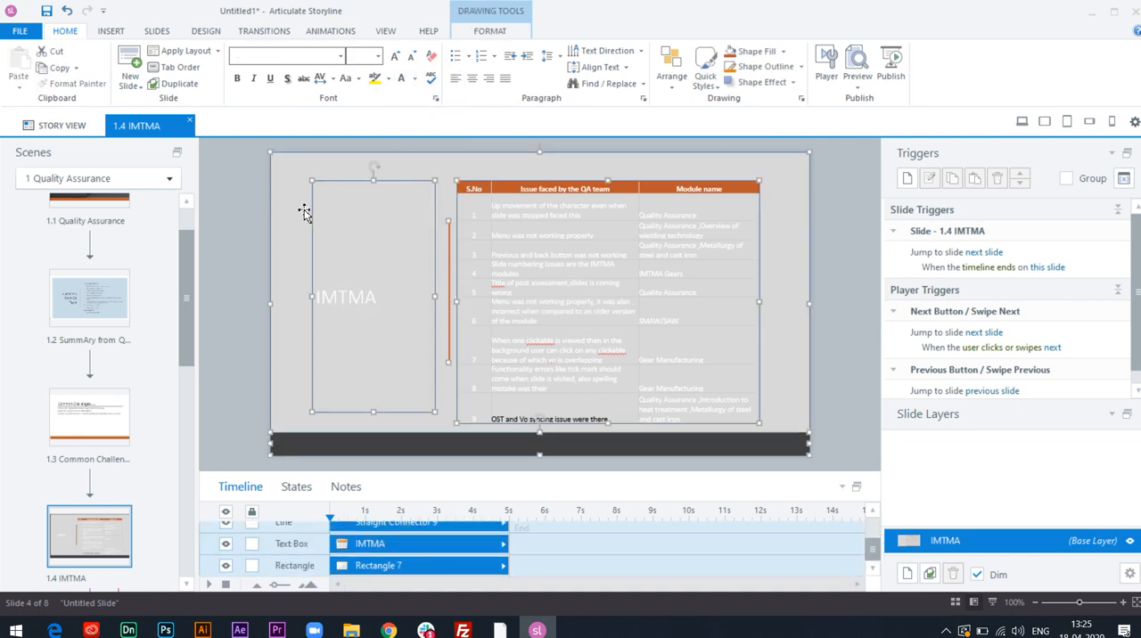
click(402, 79)
click(414, 79)
click(416, 116)
Select the whole table on the IMTMA slide and set all its text to black.
click(459, 183)
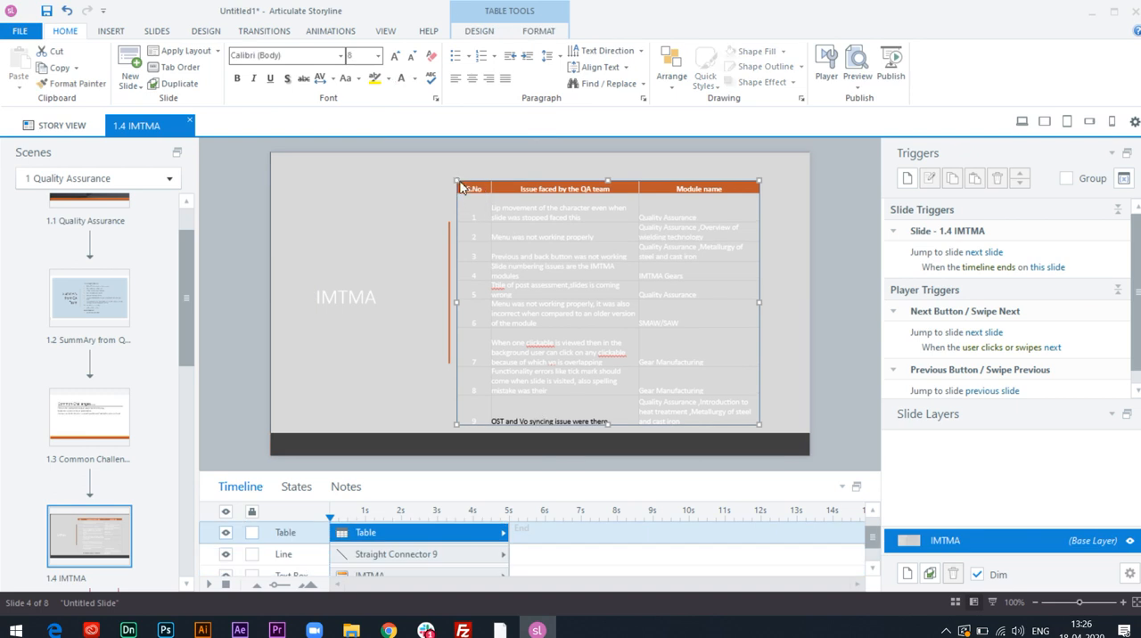
click(415, 78)
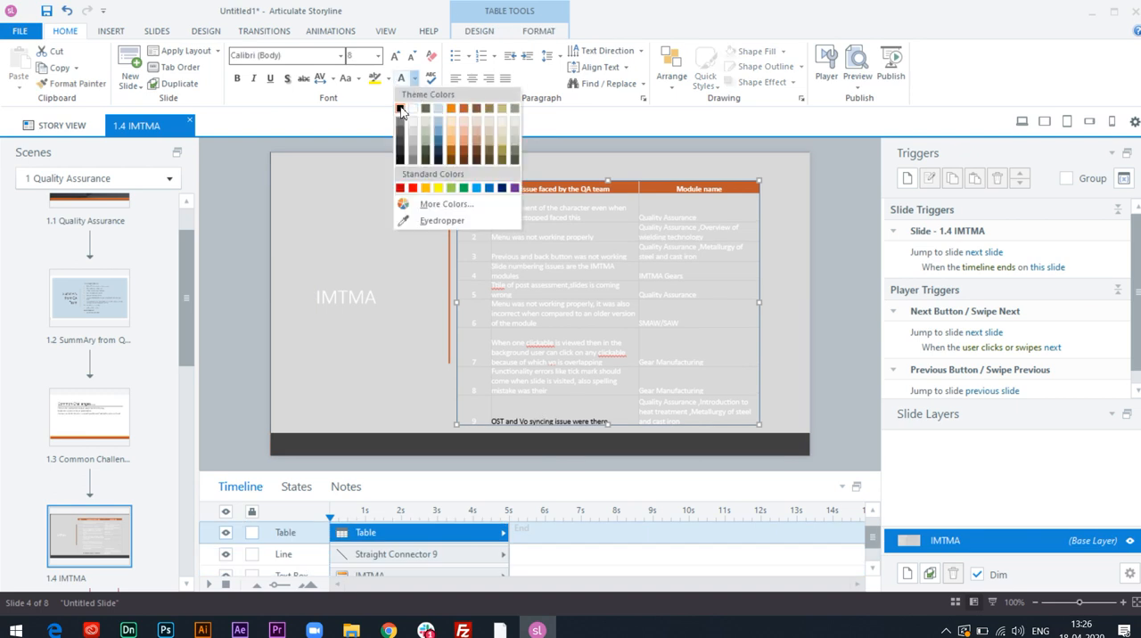
click(400, 109)
click(380, 214)
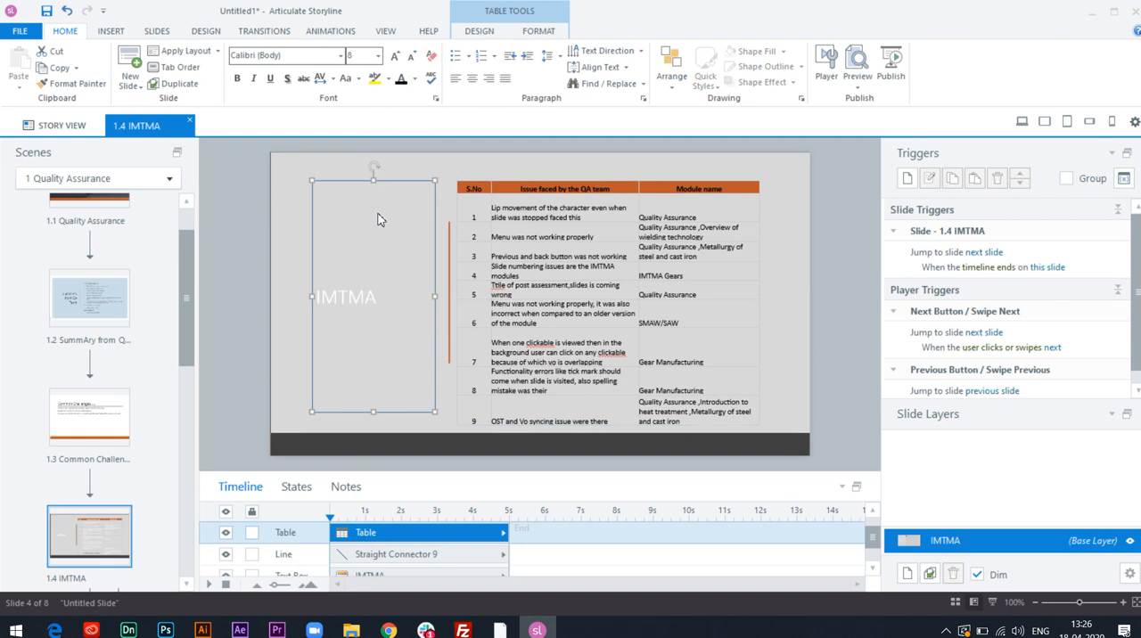
Return to the story overview and set all slides in the scene to advance by user.
click(64, 125)
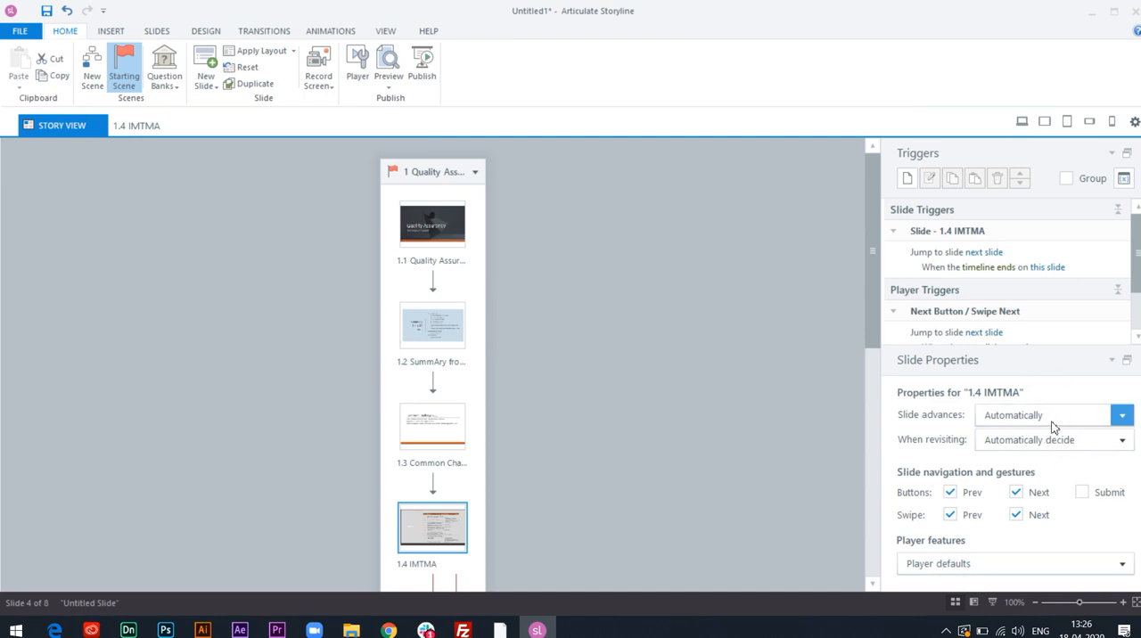
click(424, 228)
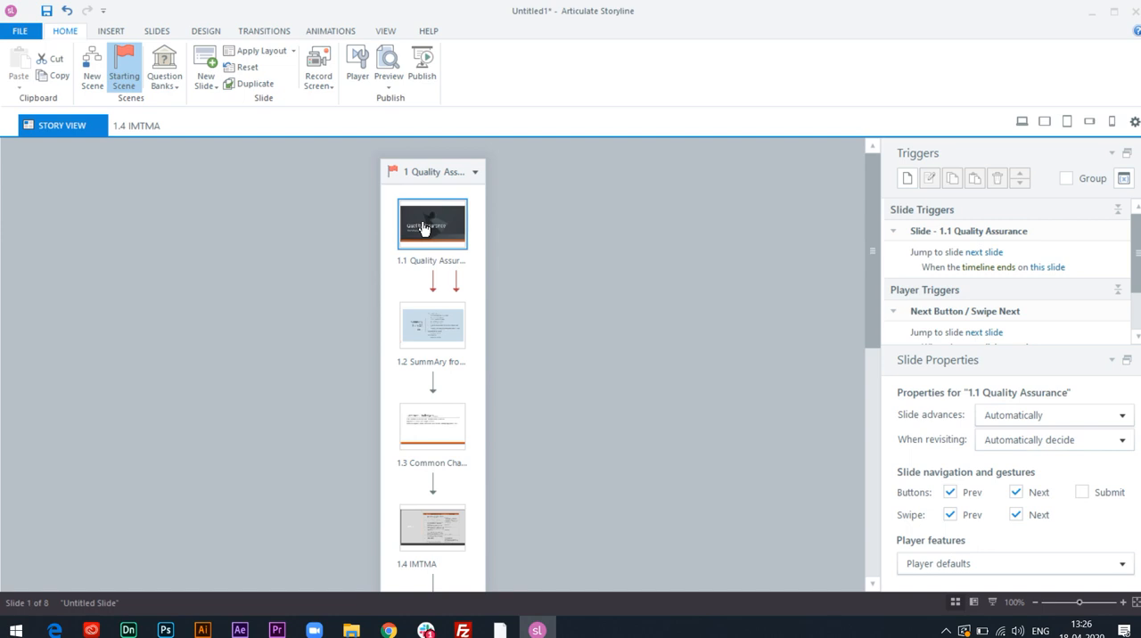
key(ctrl+a)
scroll(437, 286, down, 5)
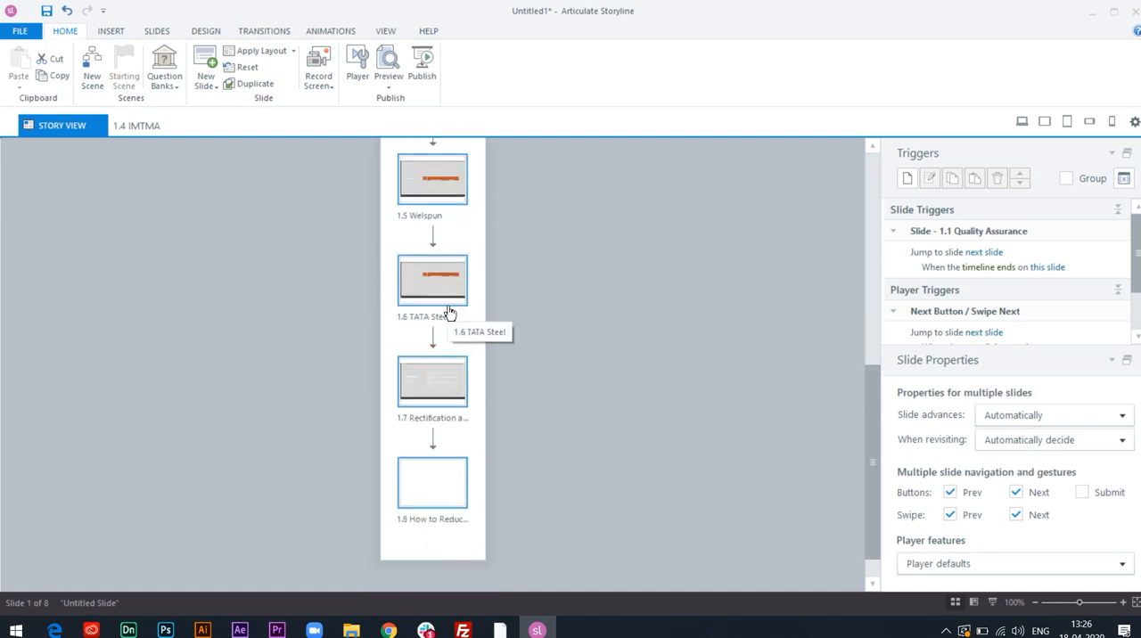
scroll(454, 358, up, 5)
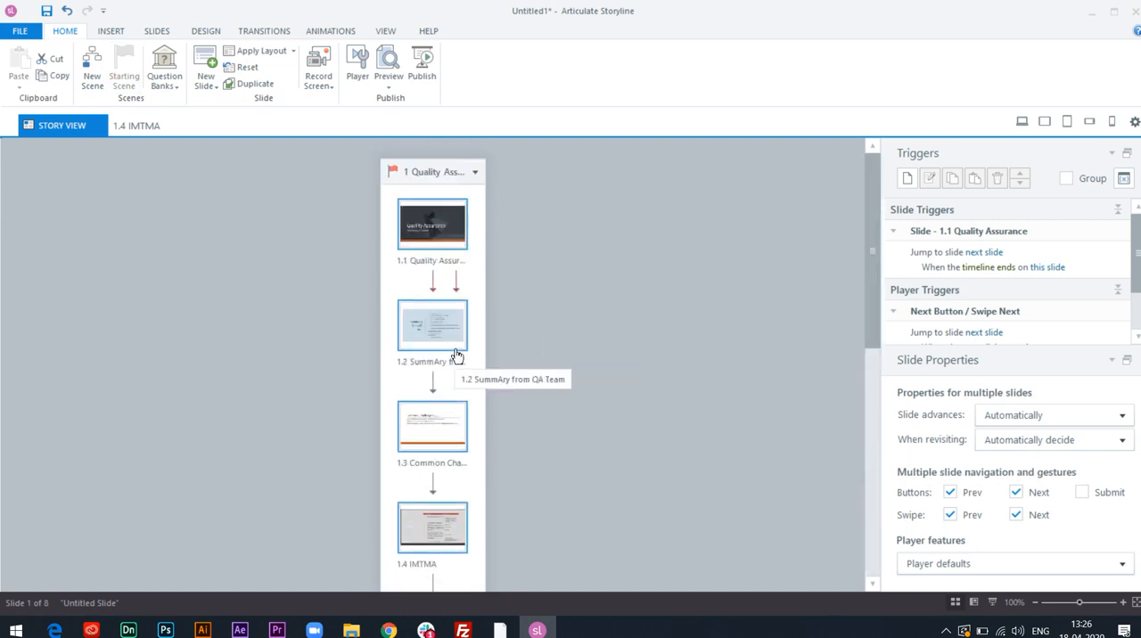
click(1120, 417)
click(1002, 455)
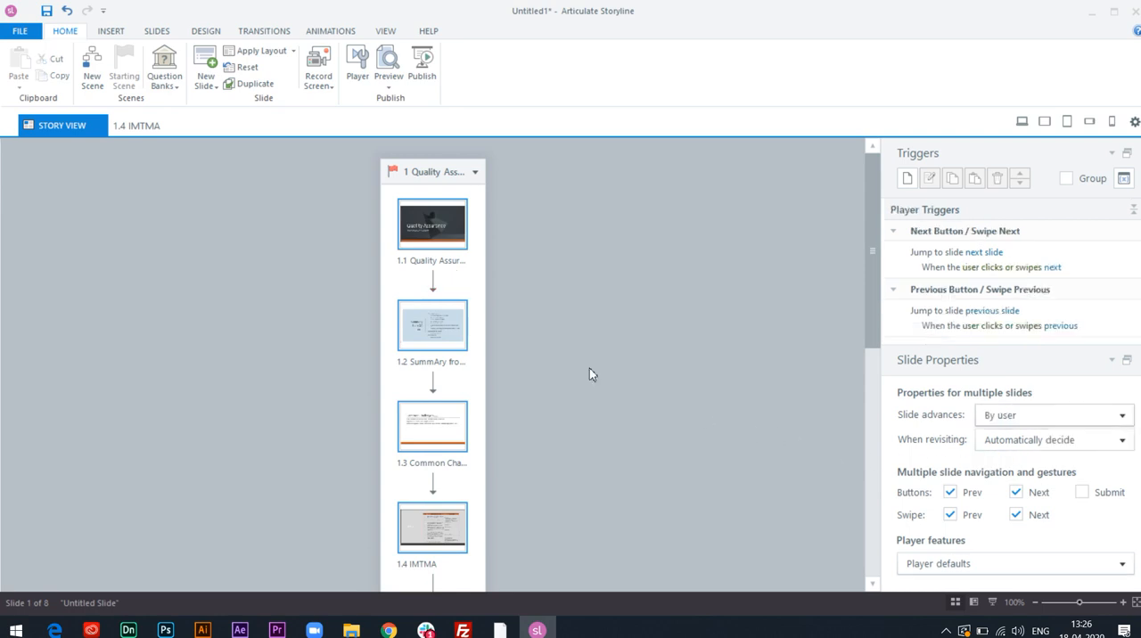
click(462, 303)
click(436, 337)
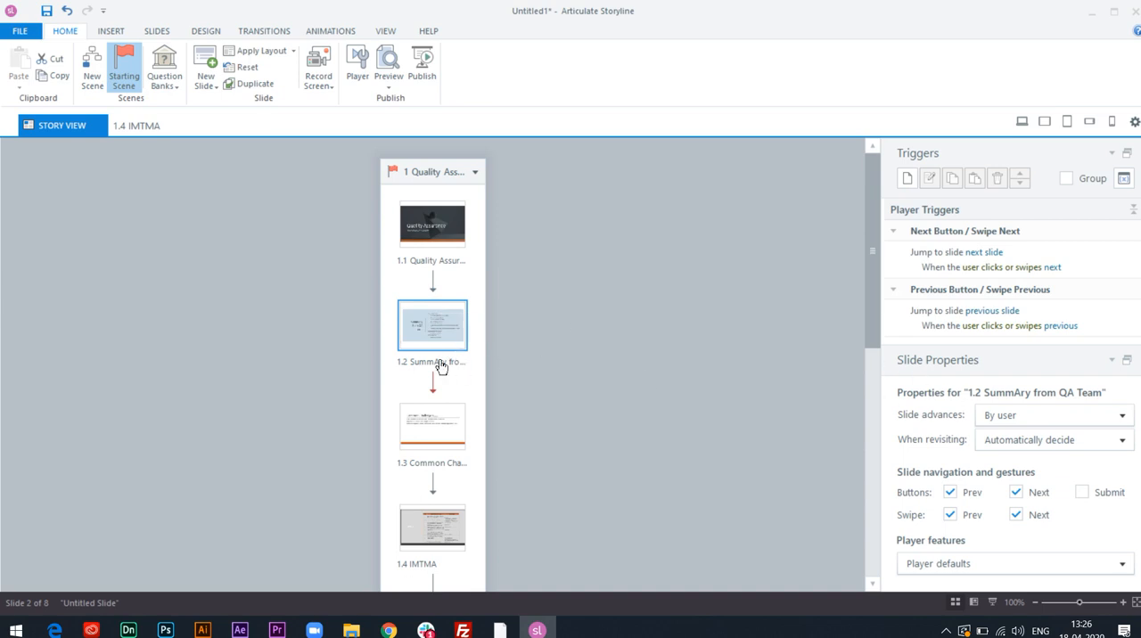
Set up publishing for LMS with the title Quality Assurance and My Articulate Projects as the destination folder.
click(424, 71)
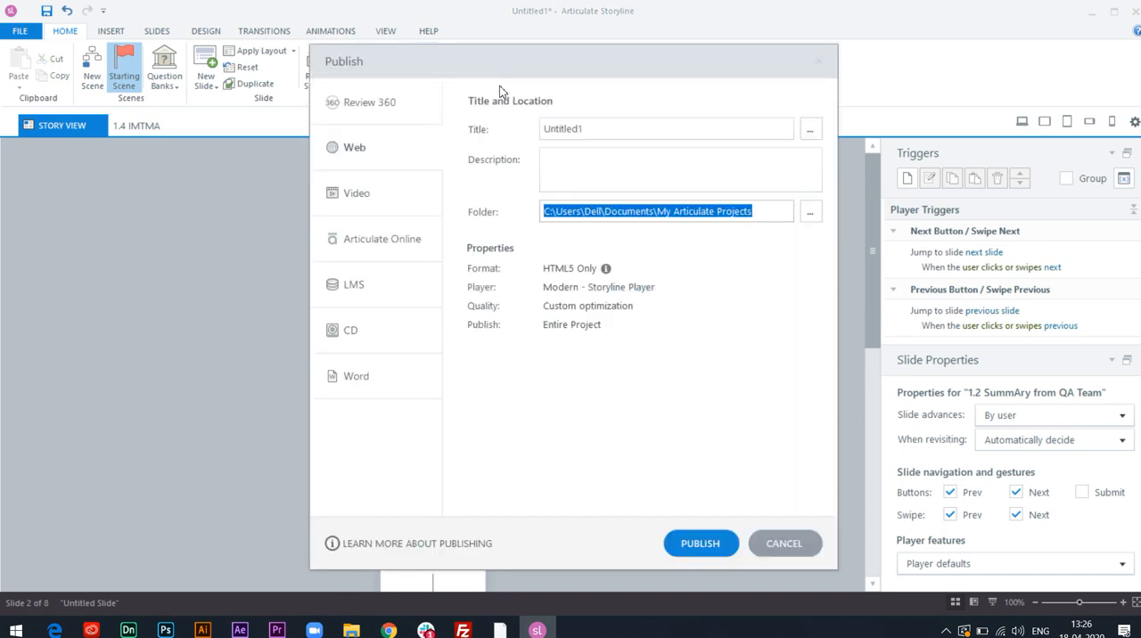
click(371, 285)
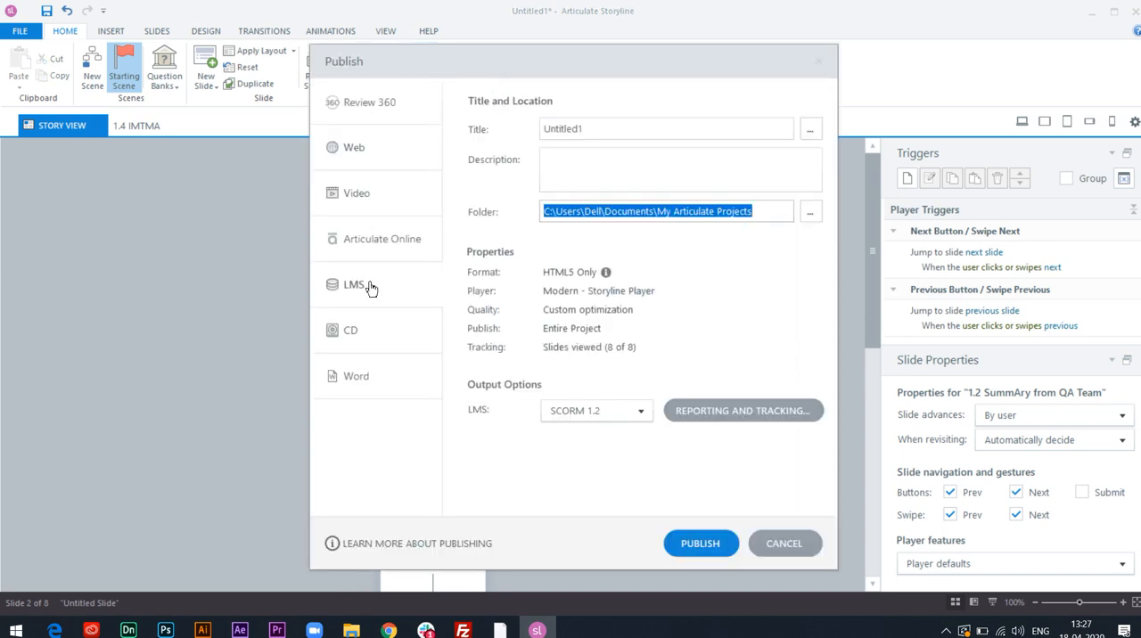
drag(614, 133, 541, 132)
text(Quality Assurance)
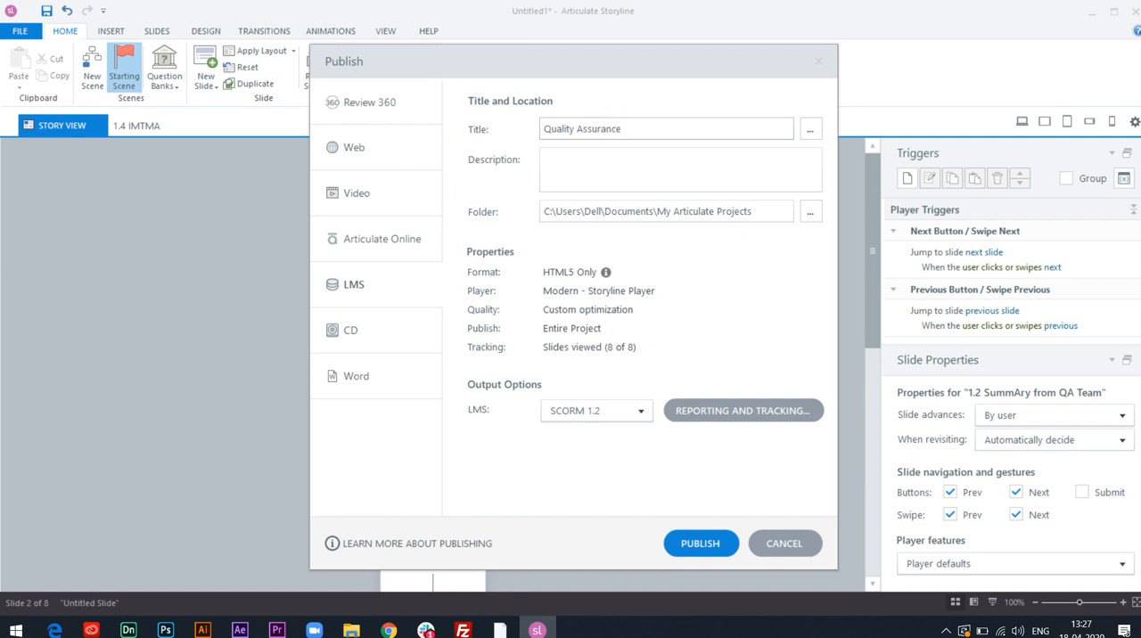
click(811, 212)
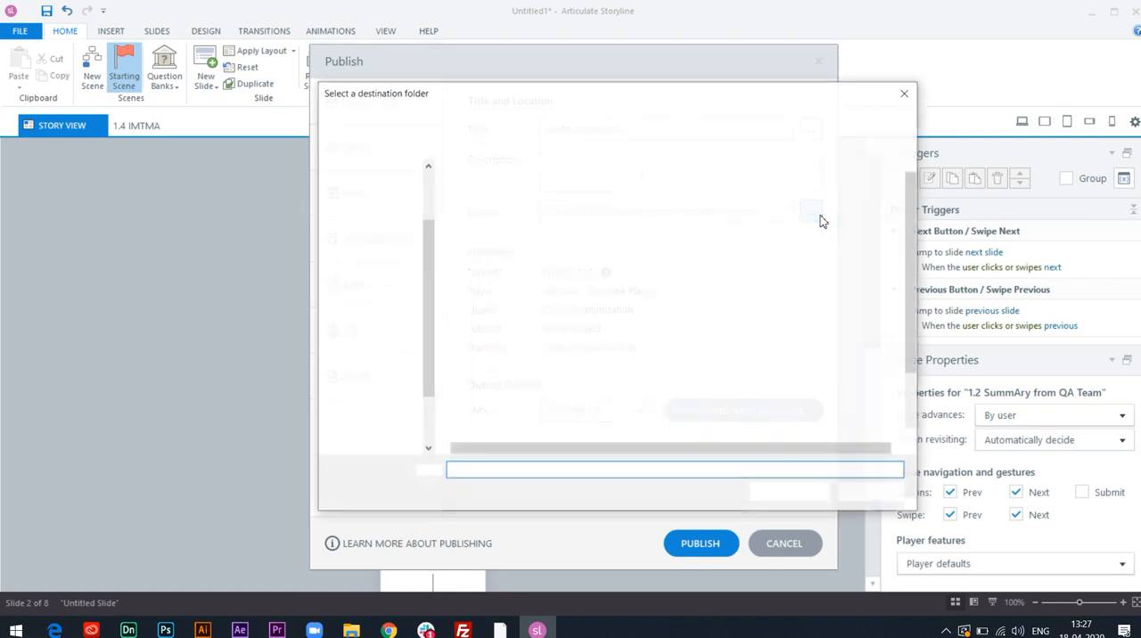
scroll(510, 248, up, 2)
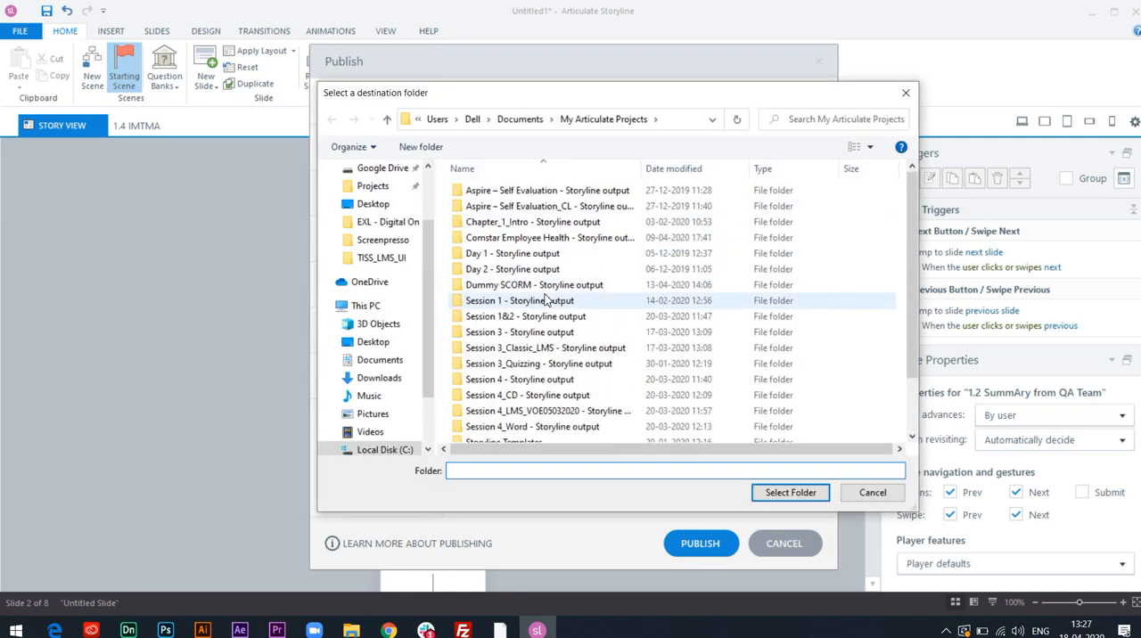
click(791, 496)
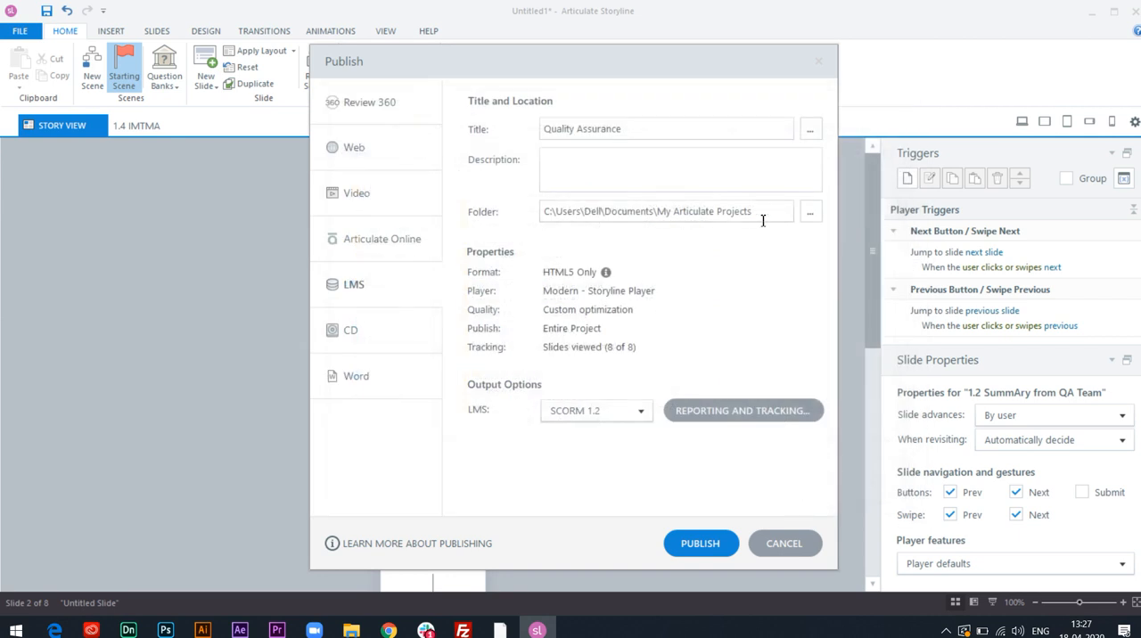
In the Storyline Player properties for this publish, turn off Resources and enable the seekbar.
click(559, 291)
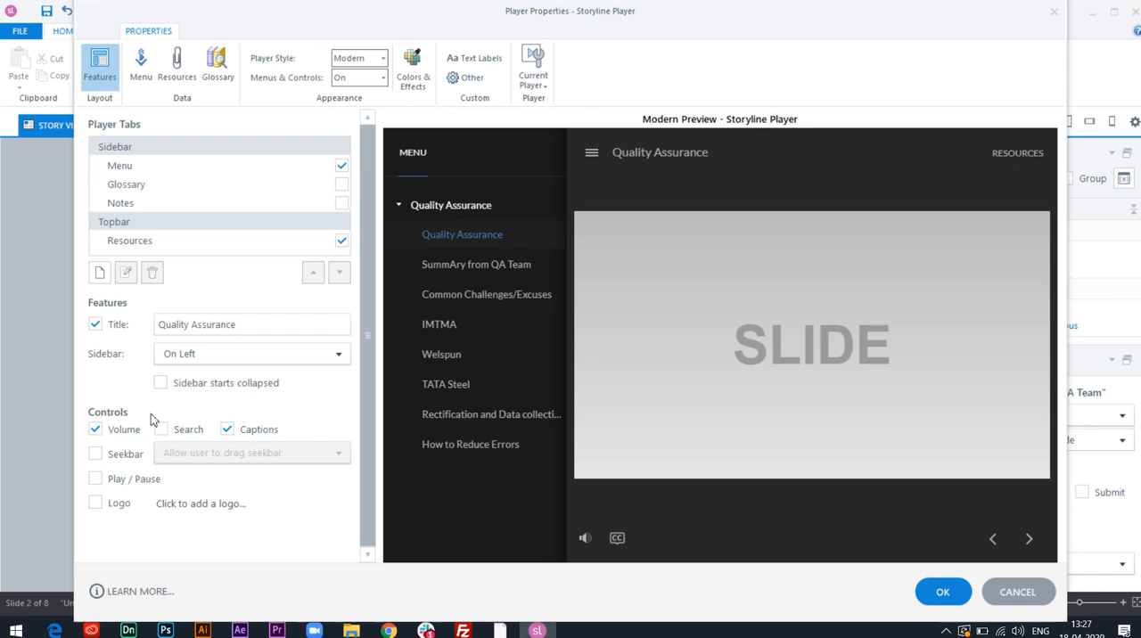
click(342, 240)
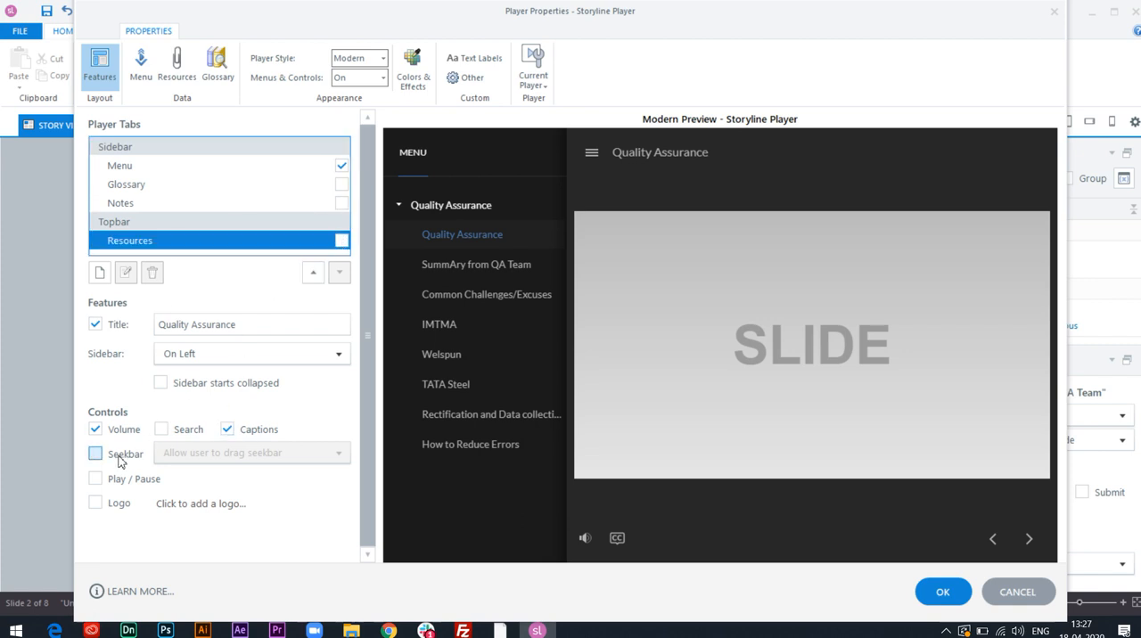
click(95, 453)
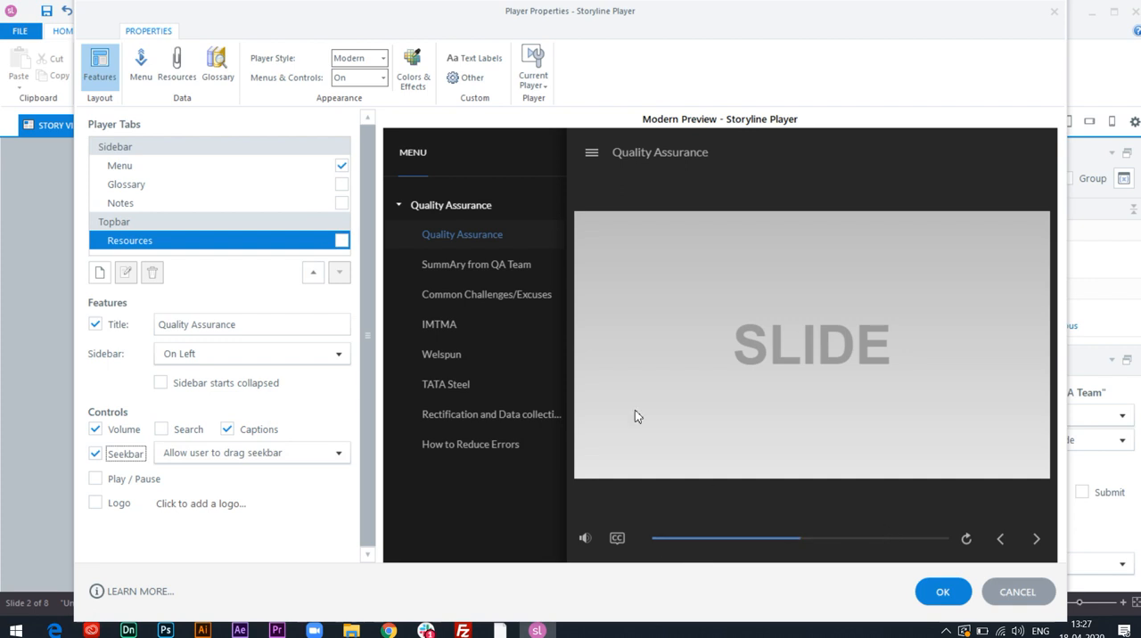
click(952, 600)
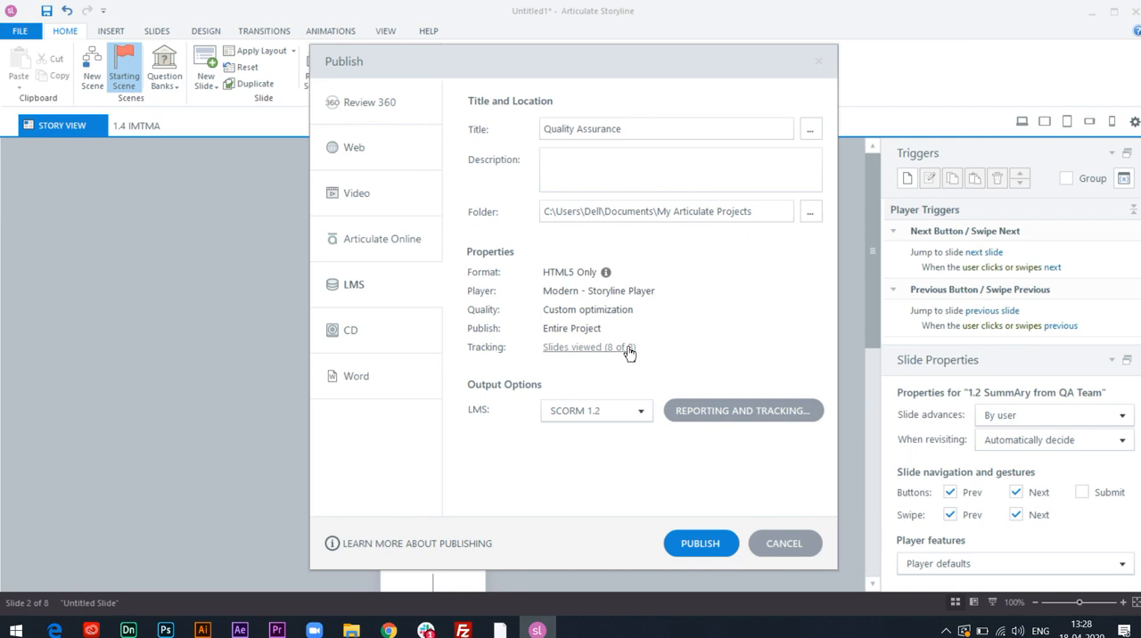
Choose SCORM 1.2 as the LMS output, report status as Passed/Failed, and keep tracking by number of slides viewed.
click(639, 410)
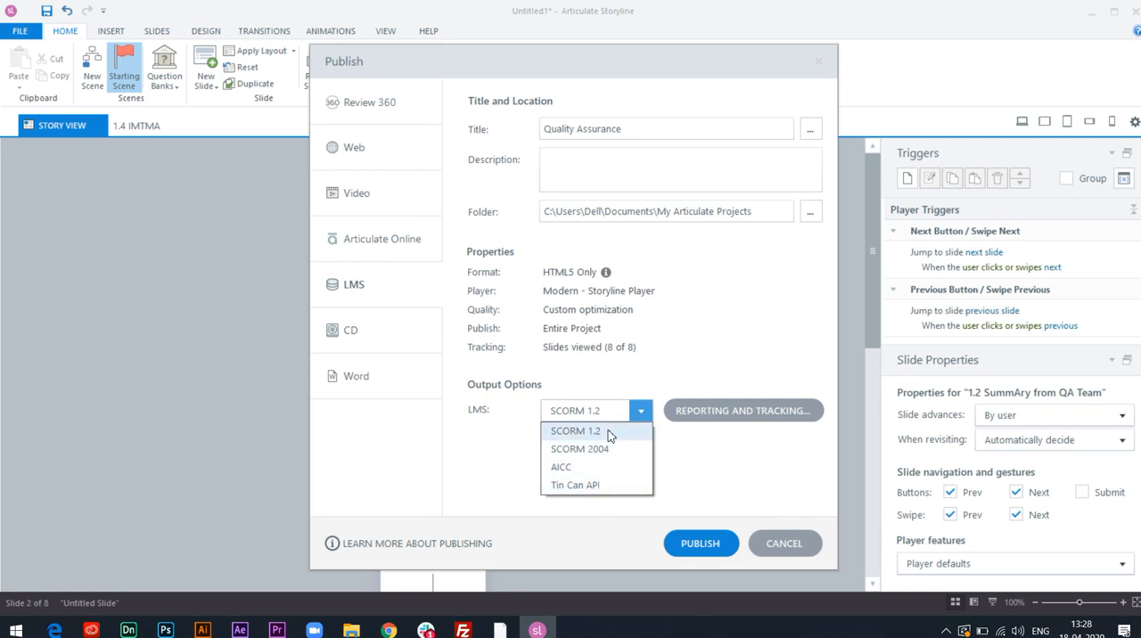
click(607, 432)
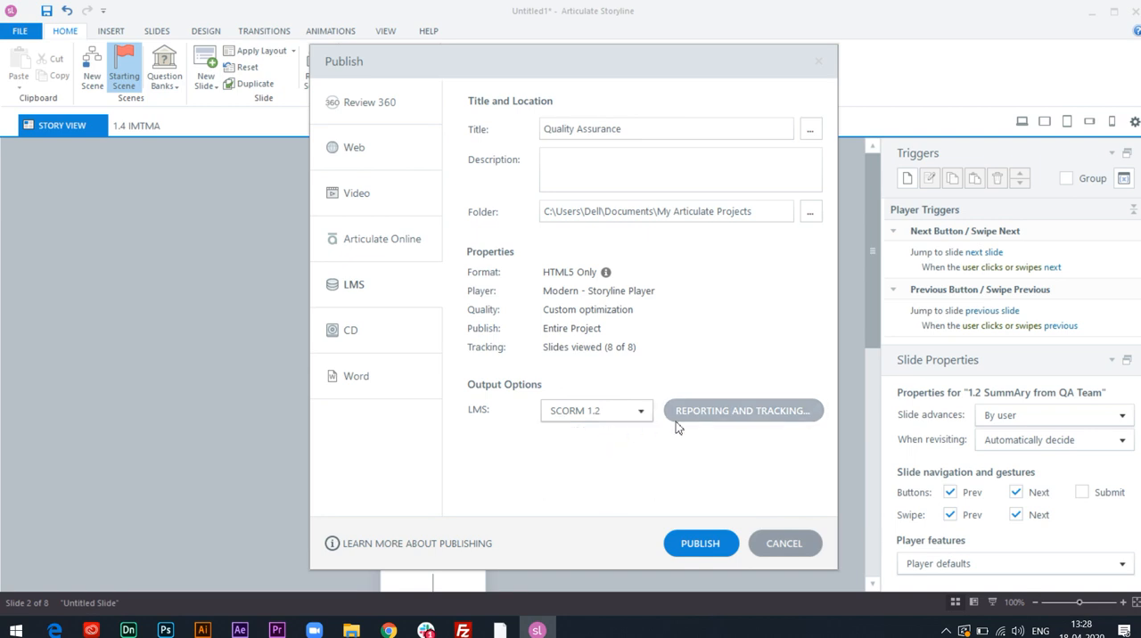
click(703, 419)
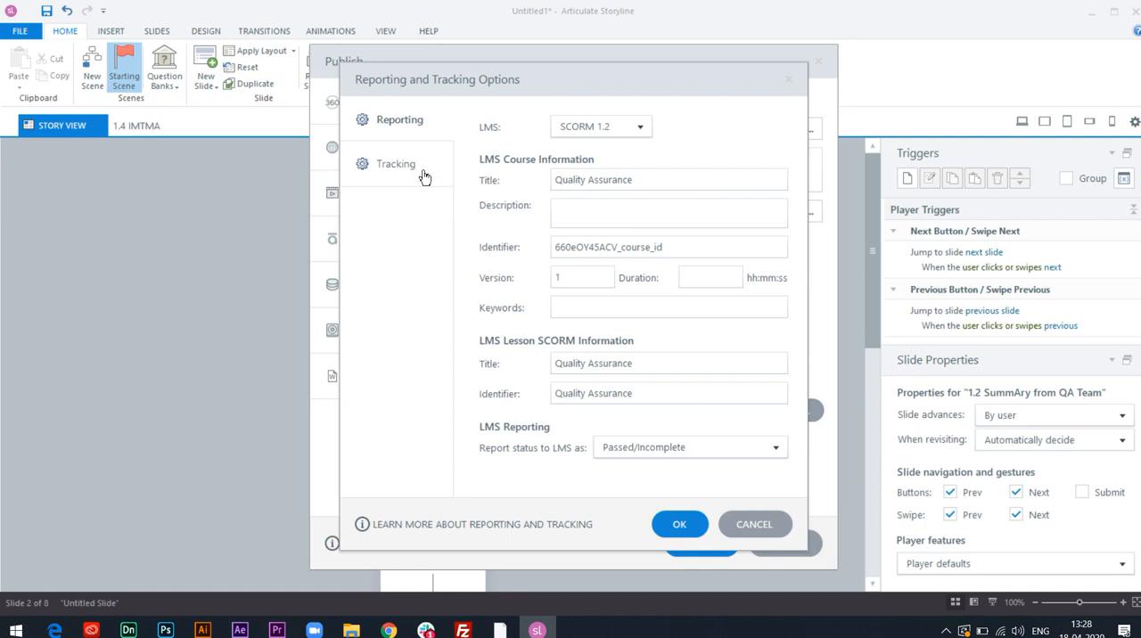
click(685, 448)
click(667, 488)
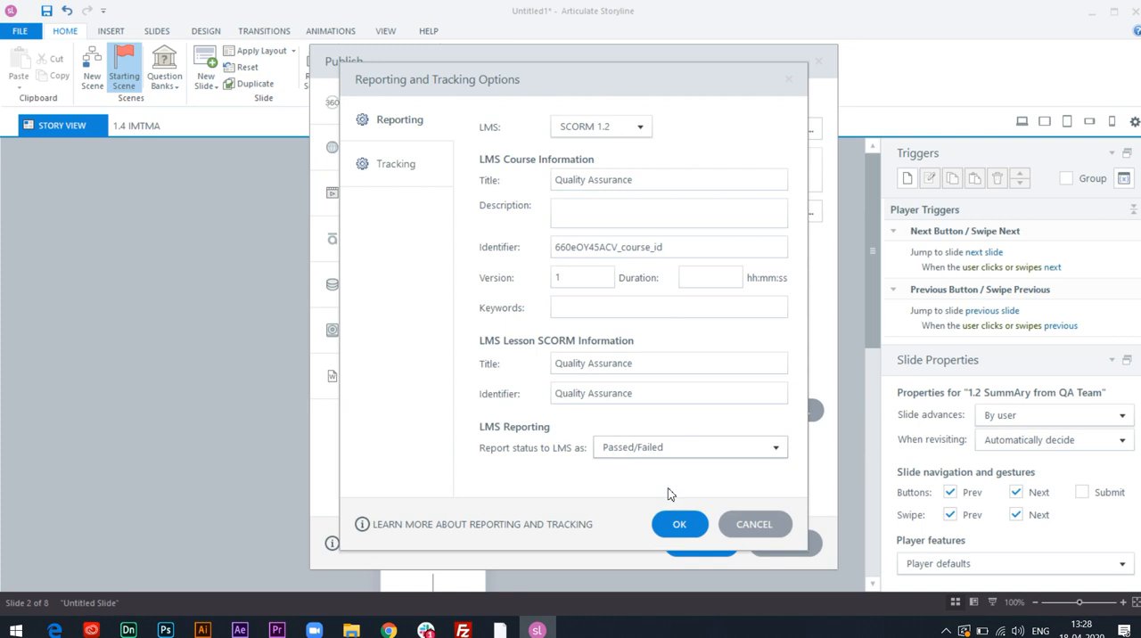
click(392, 165)
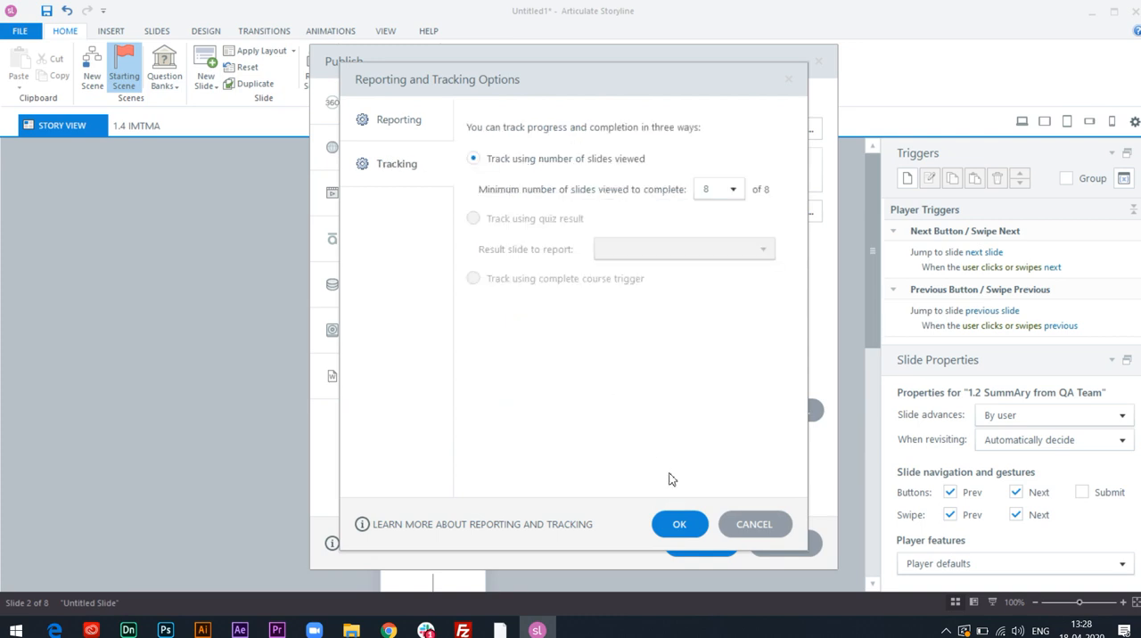
click(679, 524)
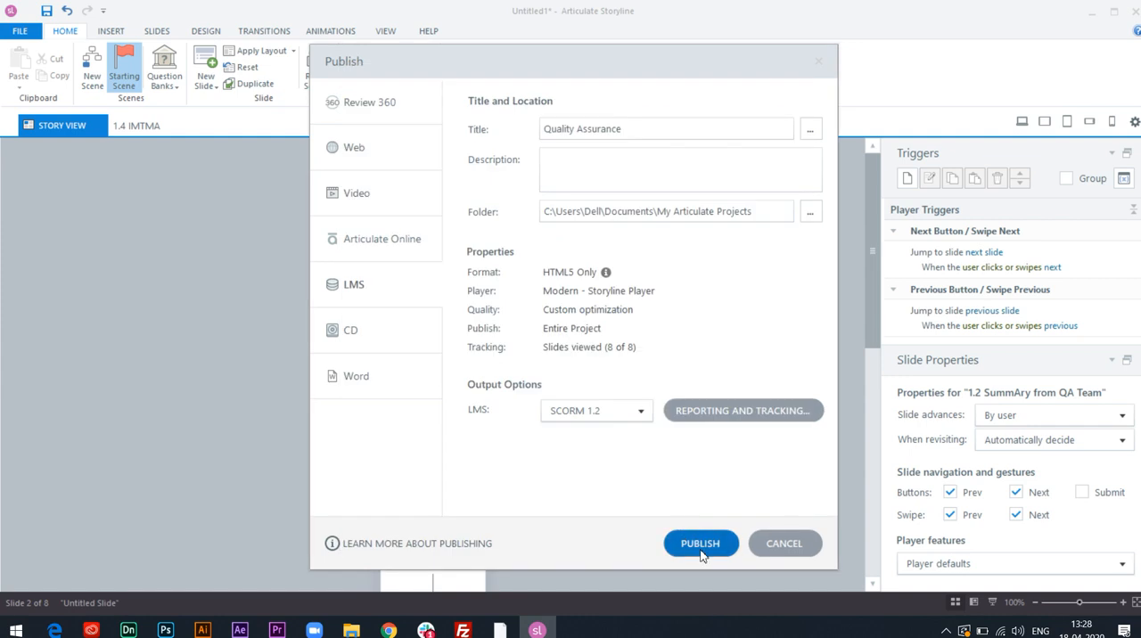
Publish the course, save the output as the zip file Quality Assurance in My Articulate Projects, and select that archive in the folder.
click(700, 547)
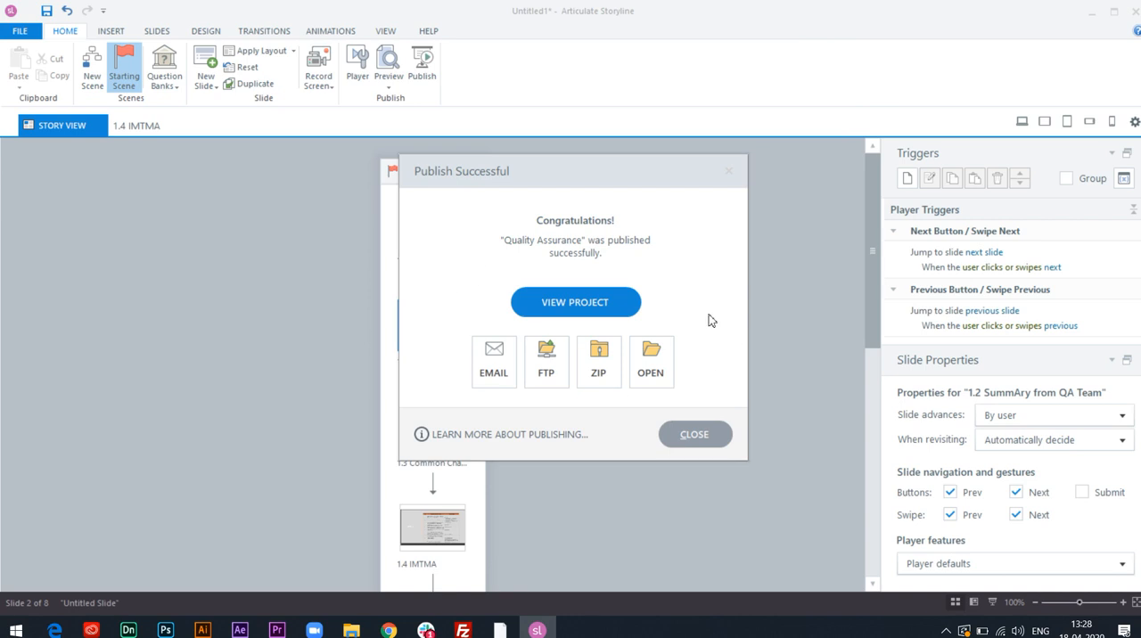
click(606, 358)
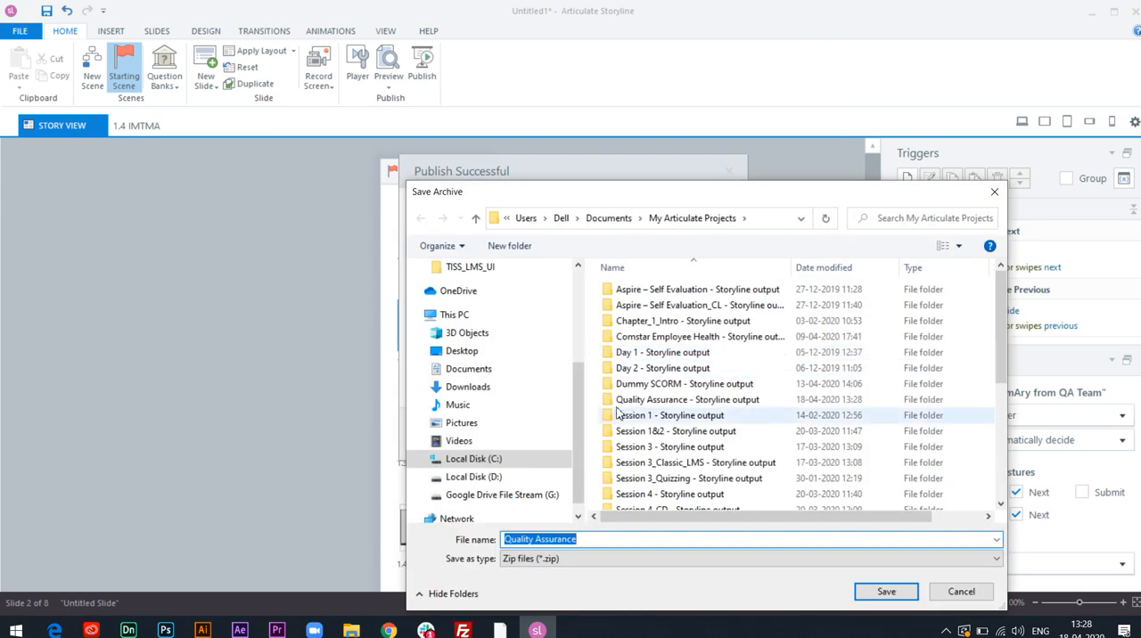
click(886, 591)
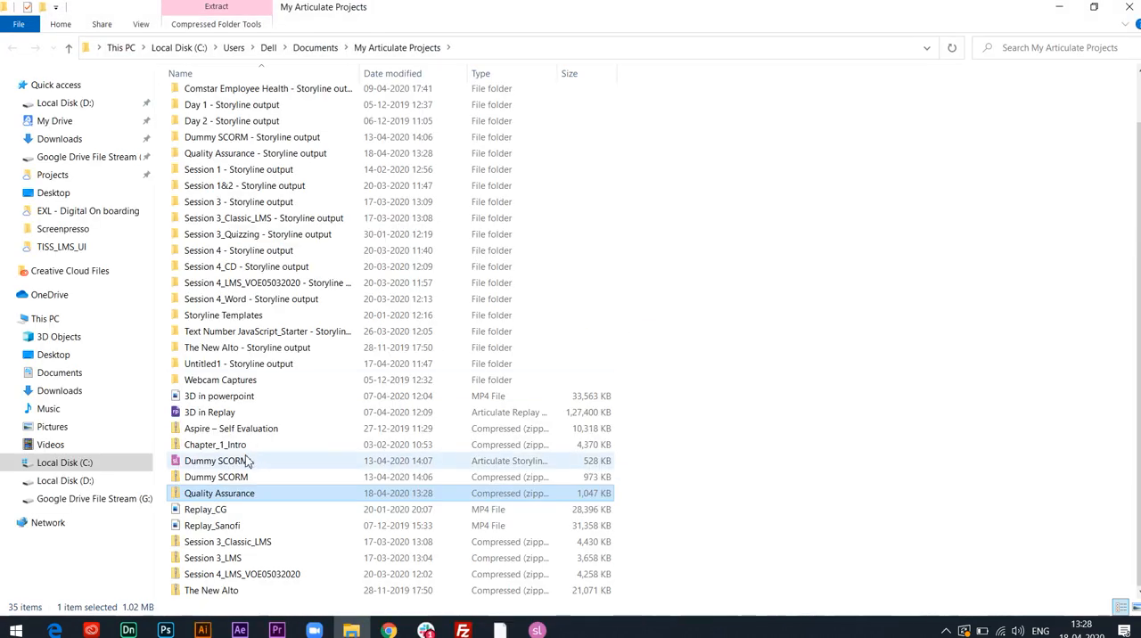
click(250, 498)
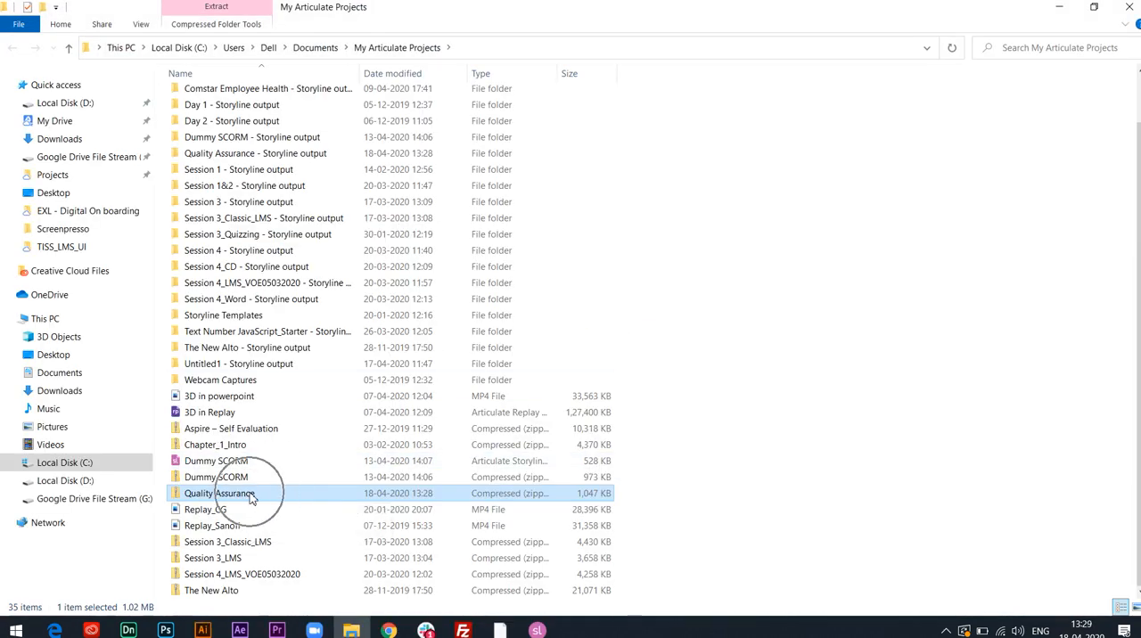